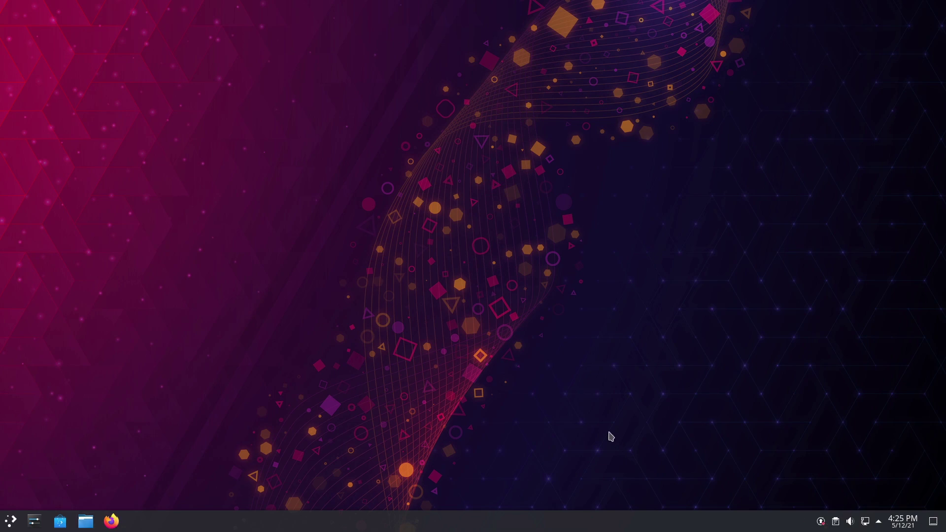
Step: Launch Bluefish Editor from the application launcher search
left_click(11, 520)
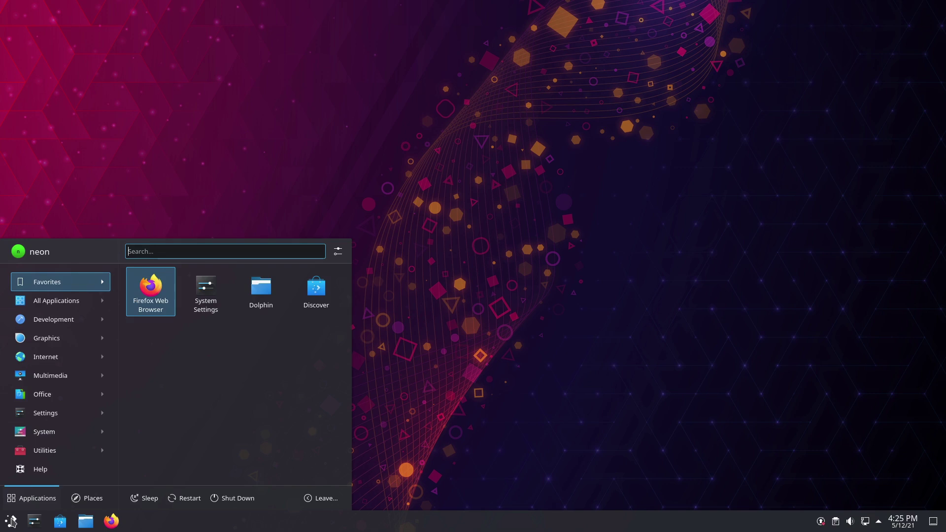
type("drag")
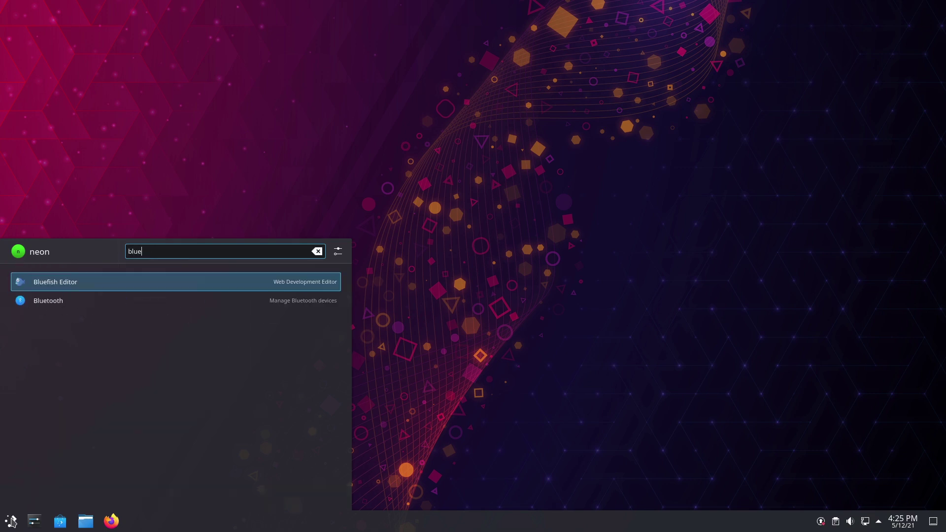
key("Return")
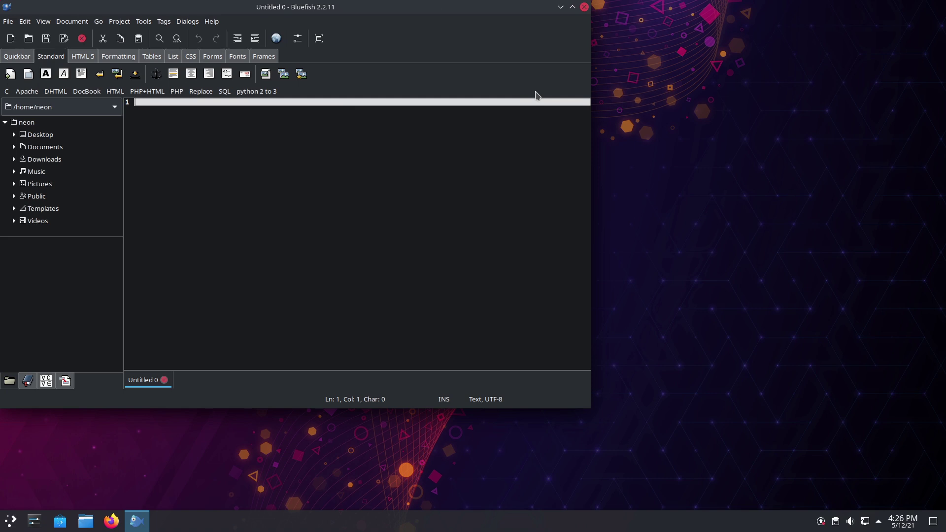
Step: Browse the HTML 5, Formatting, Tables, Standard and Quickbar tag sets
left_click(92, 54)
left_click(118, 57)
left_click(154, 57)
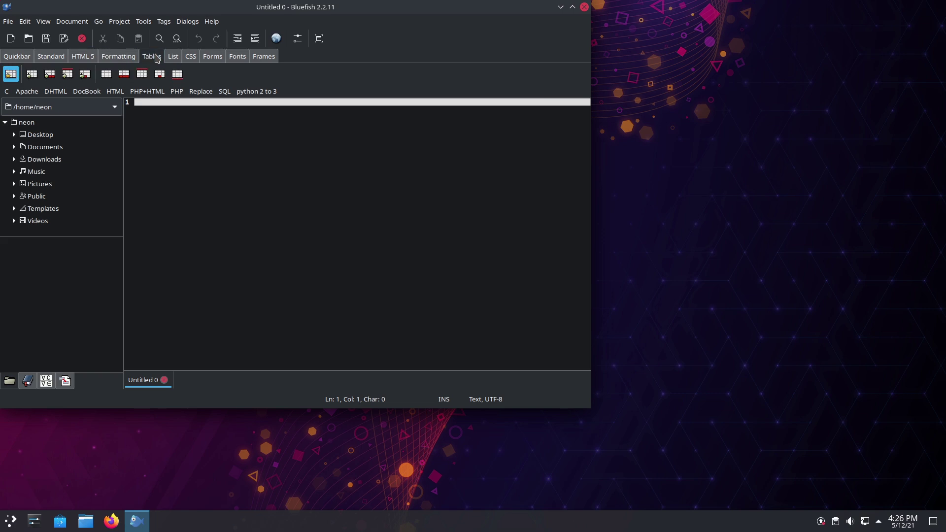
left_click(51, 57)
left_click(19, 52)
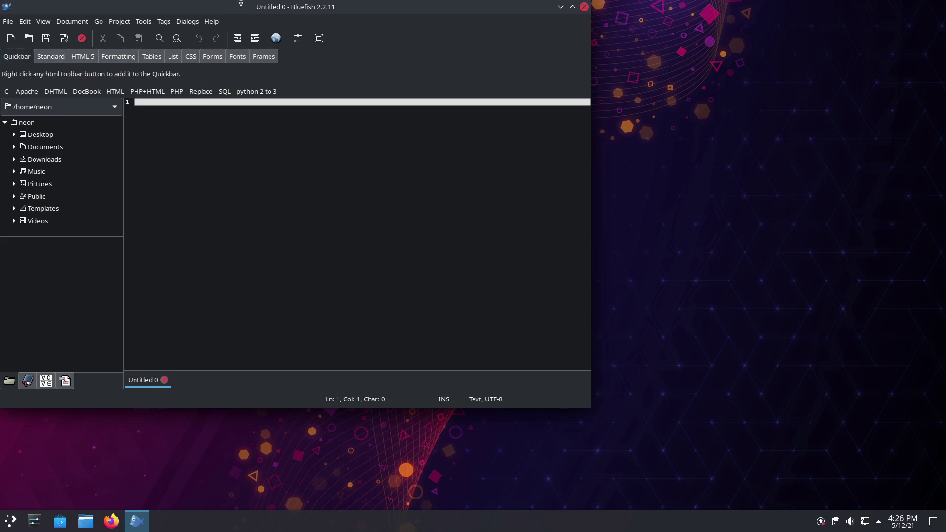
Step: Move the Bluefish window to the right side of the screen, then close Bluefish
left_click_drag(253, 7, 452, 38)
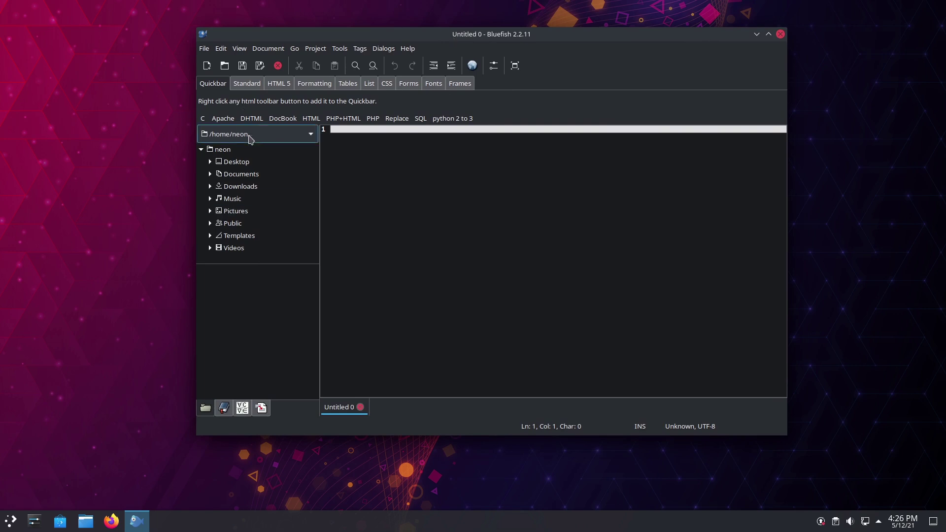
left_click_drag(547, 38, 697, 41)
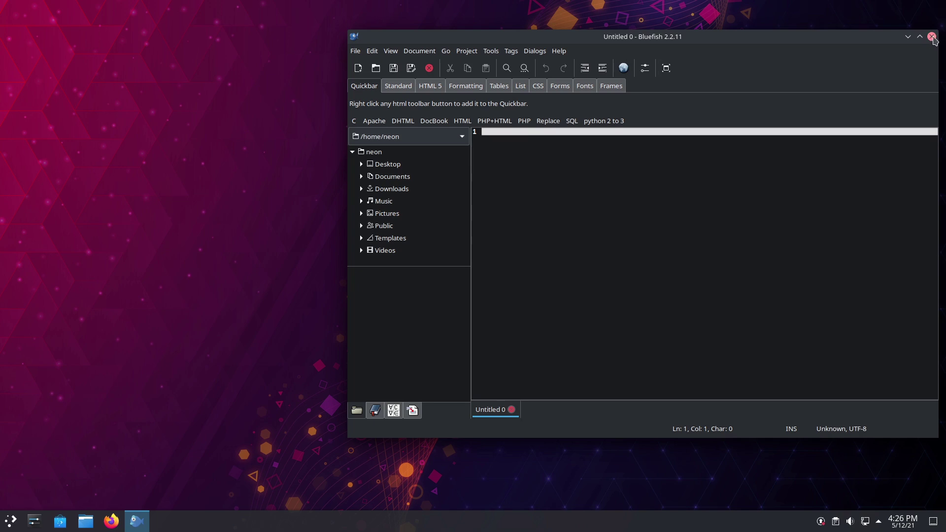
left_click(932, 38)
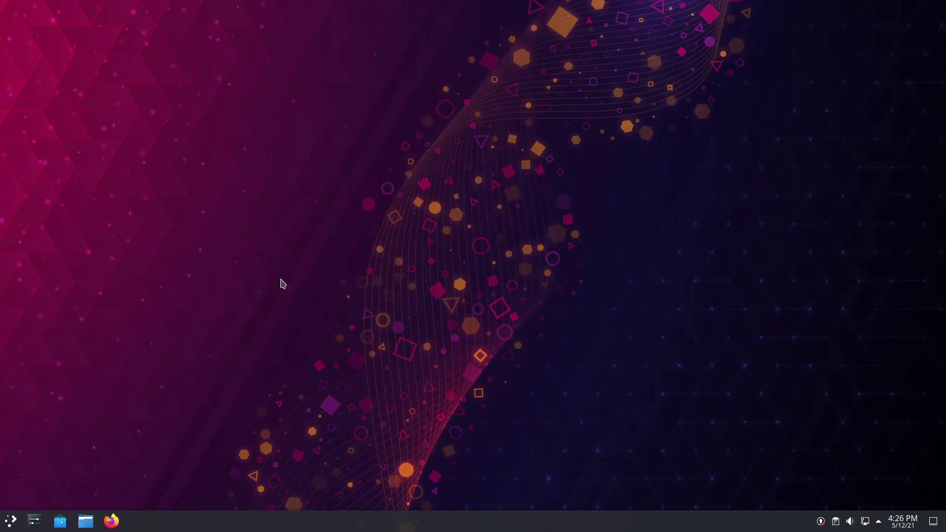
Step: Apply the light Breeze global theme in System Settings
left_click(34, 521)
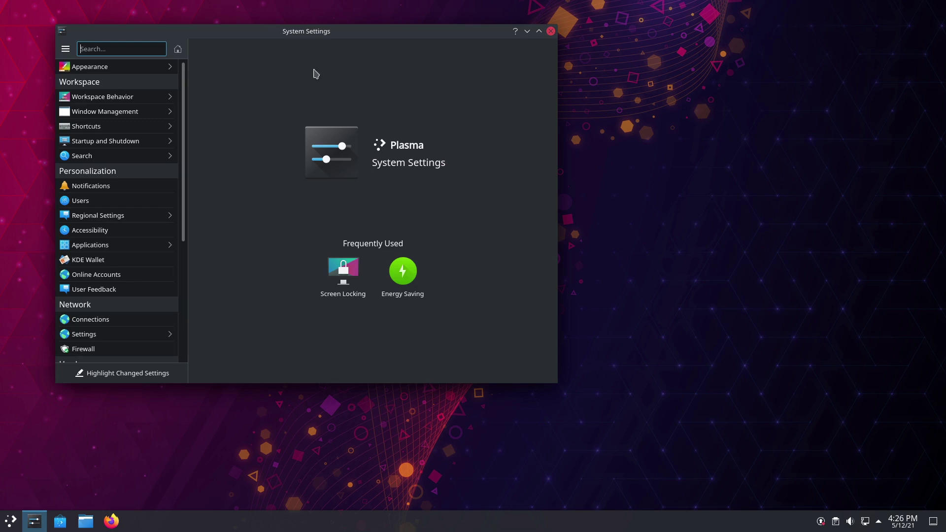
left_click(135, 67)
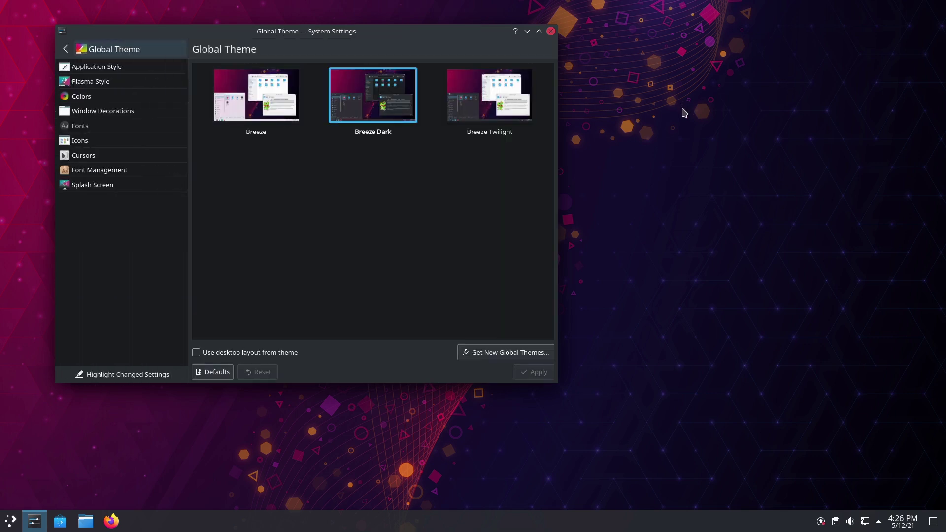
left_click(292, 98)
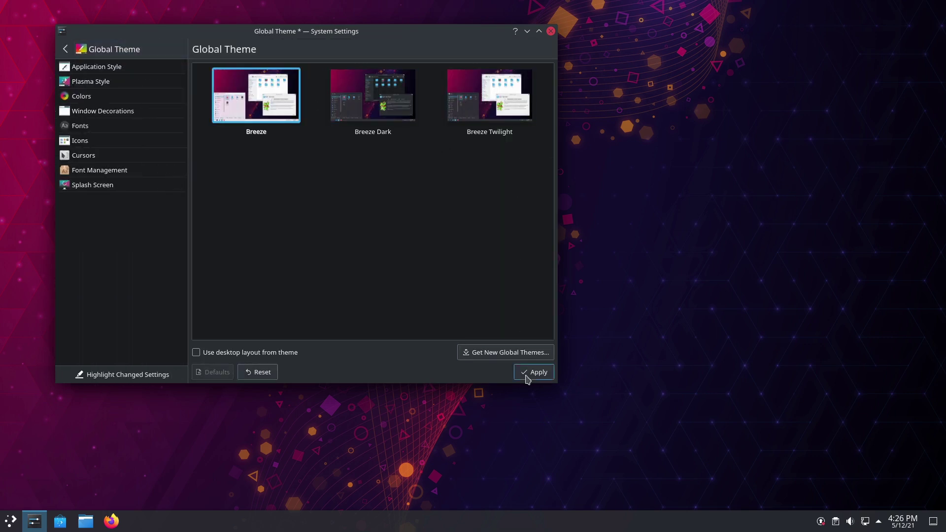
left_click(542, 375)
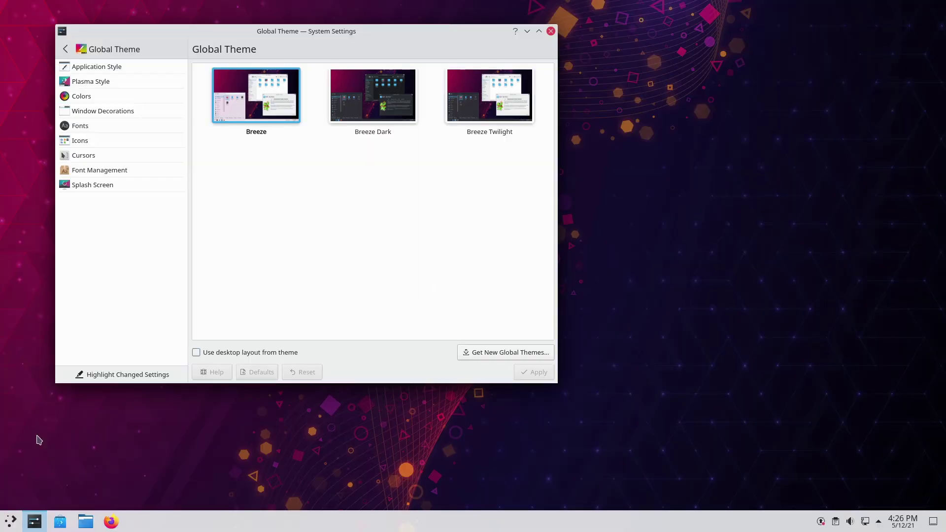
Step: Apply the Breeze Twilight global theme
left_click(10, 522)
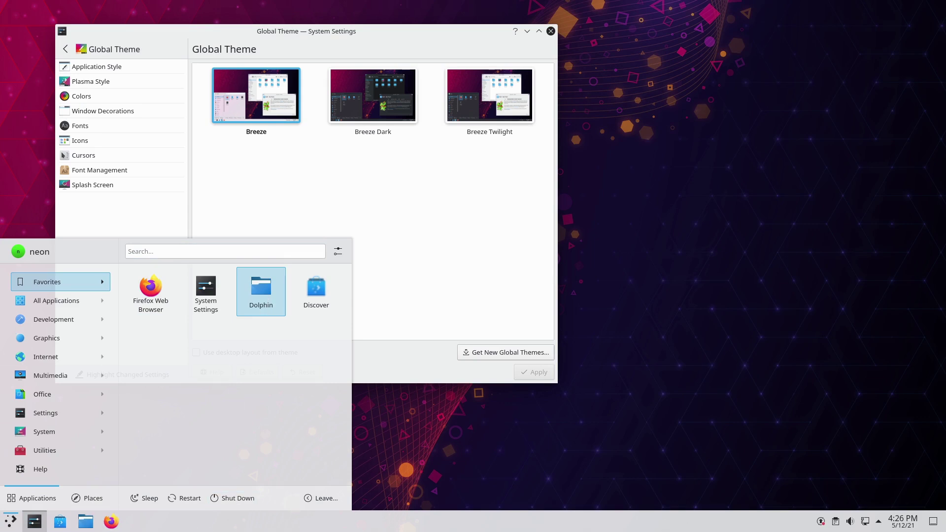
left_click(480, 196)
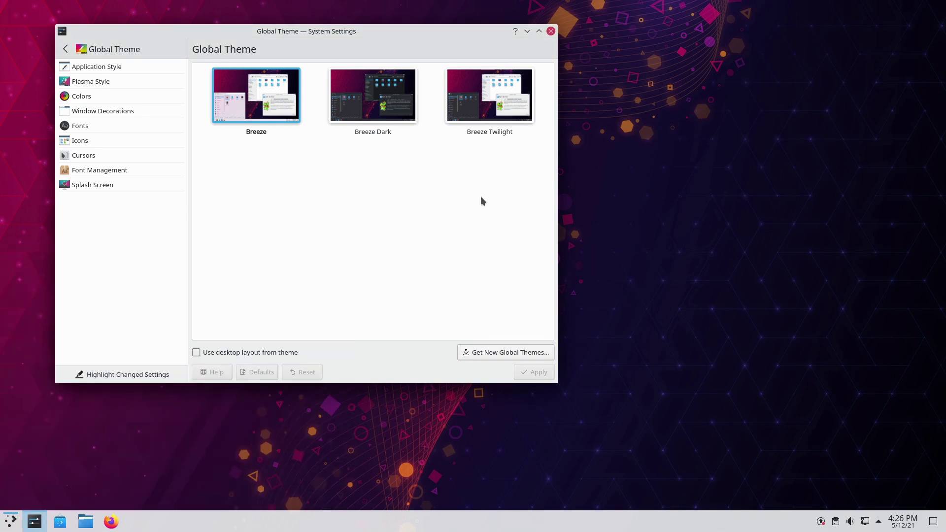
left_click(490, 96)
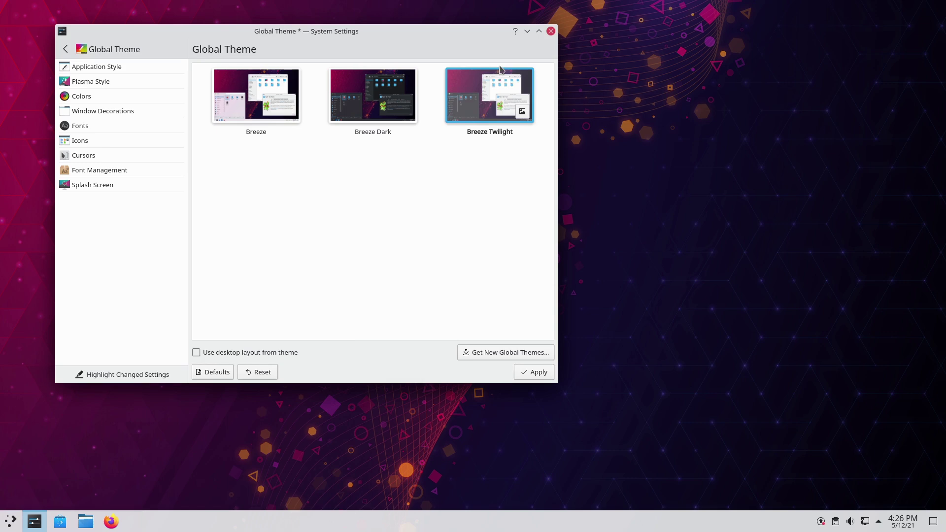
left_click(552, 374)
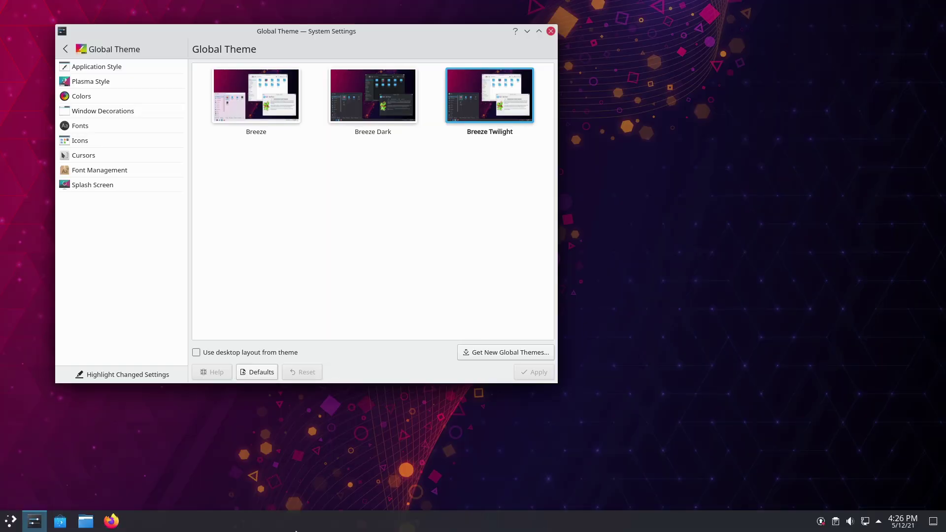
Step: Switch back to the Breeze Dark global theme, close System Settings and open Dolphin
left_click(12, 524)
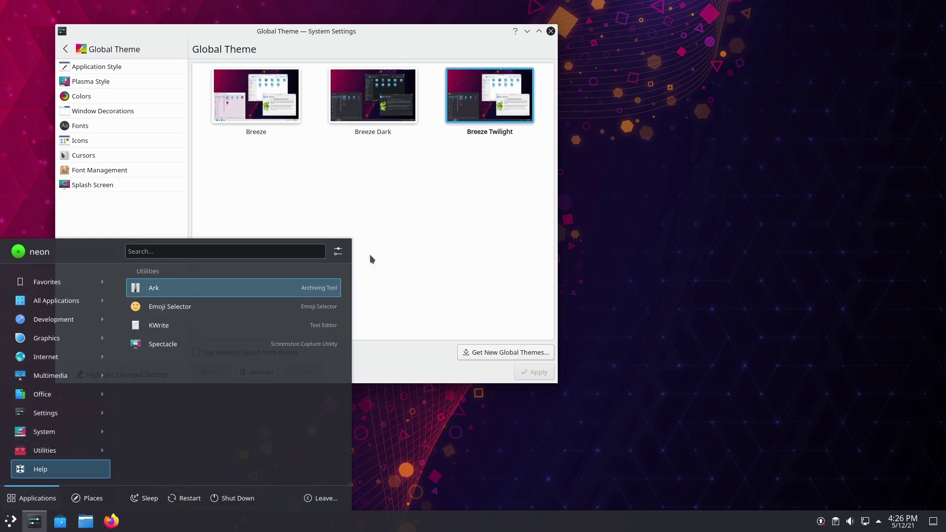
left_click(412, 41)
left_click_drag(361, 34, 580, 79)
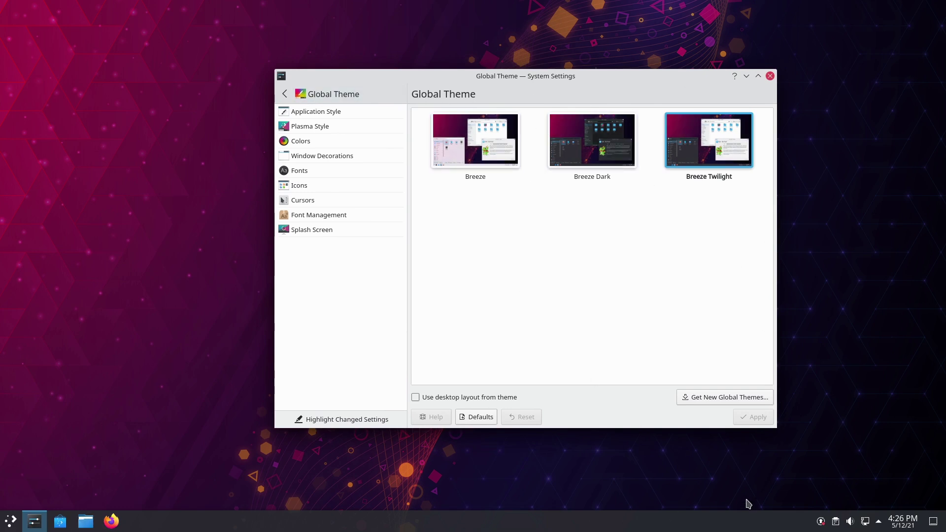
left_click(610, 164)
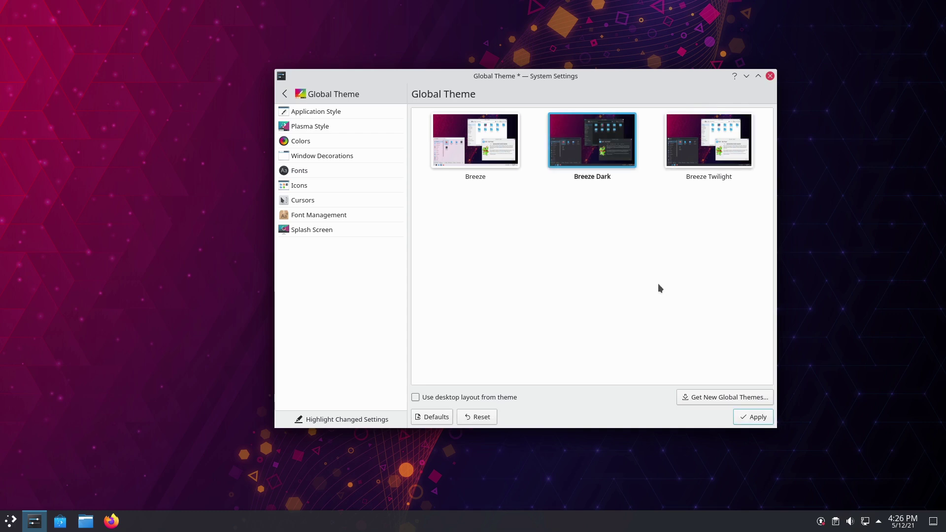
left_click(754, 417)
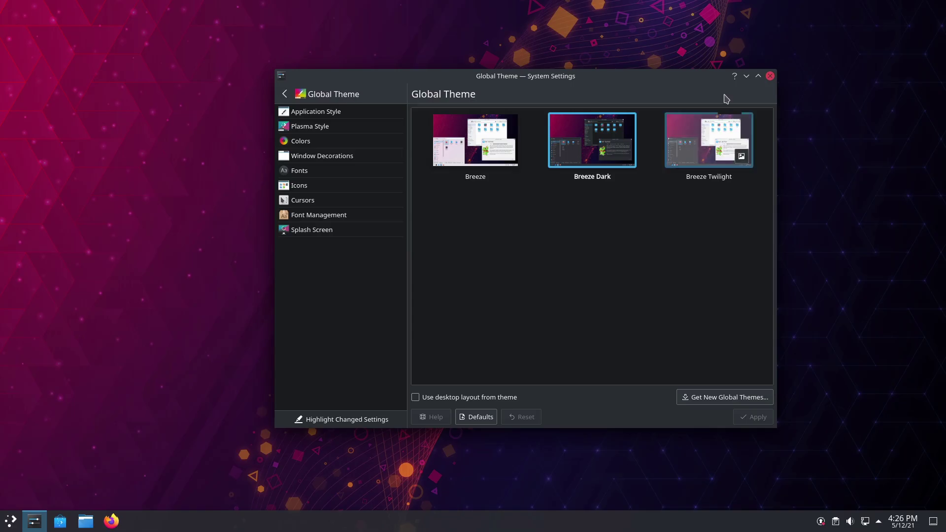
left_click(770, 77)
left_click(94, 522)
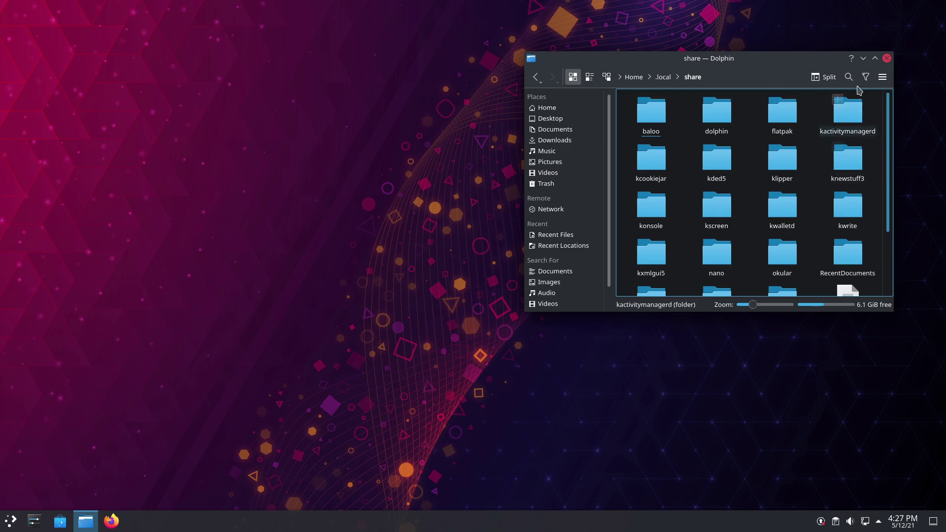
Step: Close the Dolphin window showing the share folder
left_click(886, 58)
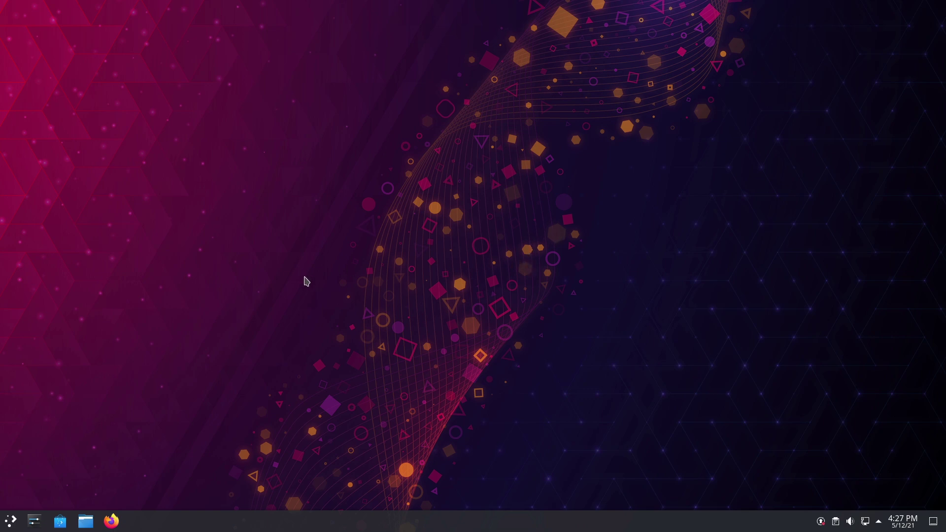
Step: Launch Konsole and enlarge its terminal font
left_click(13, 522)
type("konsole")
key("Return")
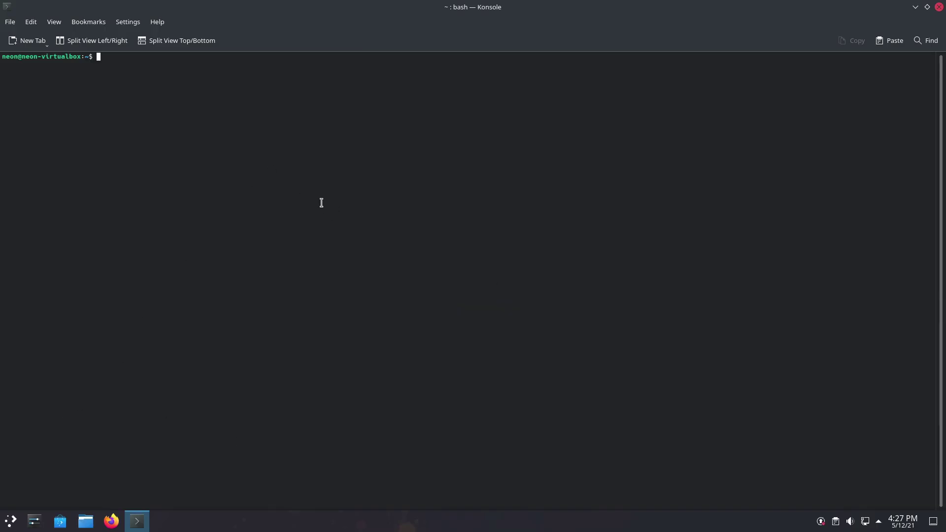
key("ctrl+plus")
key("ctrl+plus")
key("ctrl+plus")
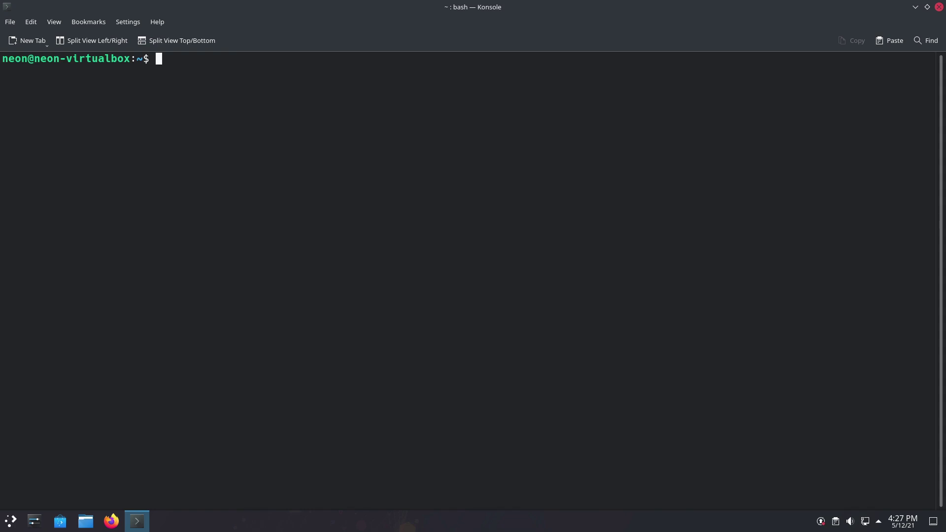
key("ctrl+plus")
key("ctrl+plus")
key("ctrl+plus")
key("ctrl+plus")
key("ctrl+plus")
key("ctrl+plus")
key("ctrl+plus")
key("ctrl+plus")
key("ctrl+minus")
key("ctrl+minus")
key("ctrl+minus")
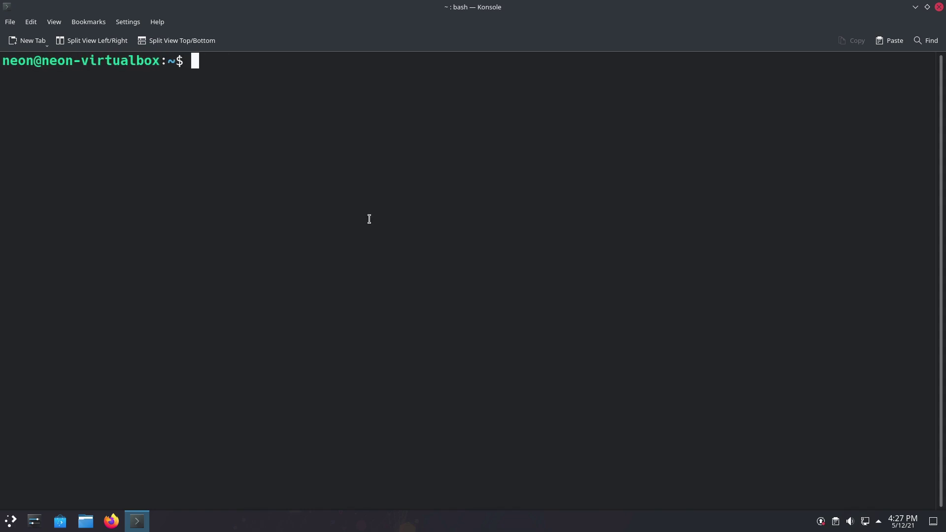
Step: List the home directory contents with ls
type("cd")
key("BackSpace")
key("BackSpace")
type("ls")
key("Return")
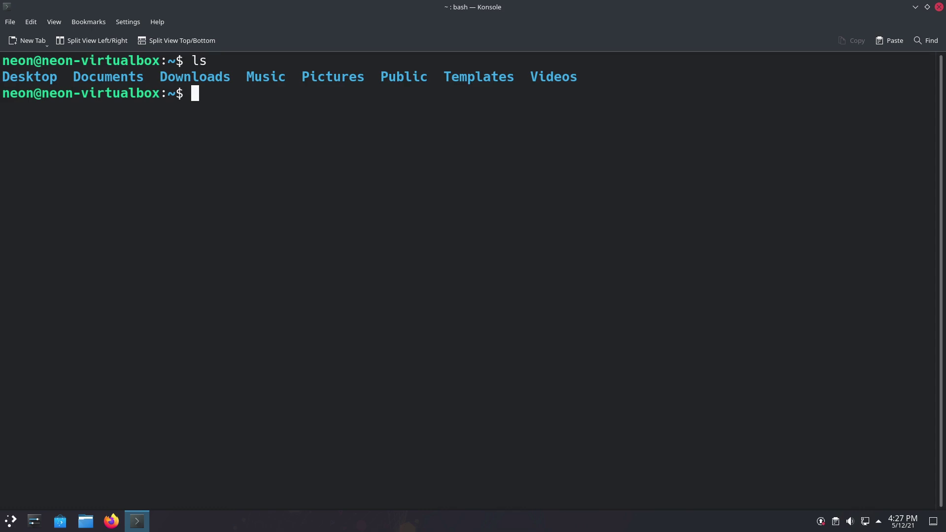
Step: Enter ~/.local and then its share folder, listing each with ls
type("cd ./loca")
key("BackSpace")
key("BackSpace")
key("BackSpace")
key("BackSpace")
key("BackSpace")
type("local")
key("Return")
type("ls")
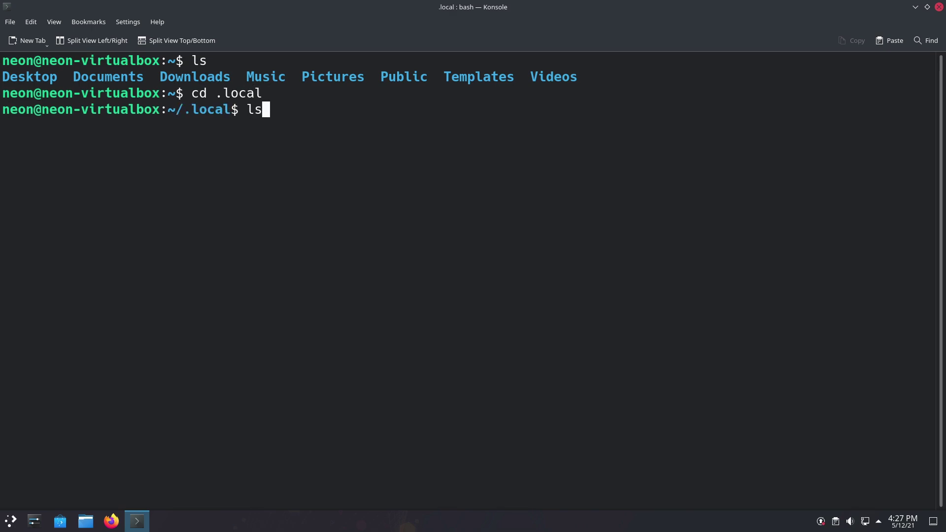
key("Return")
type("cd share")
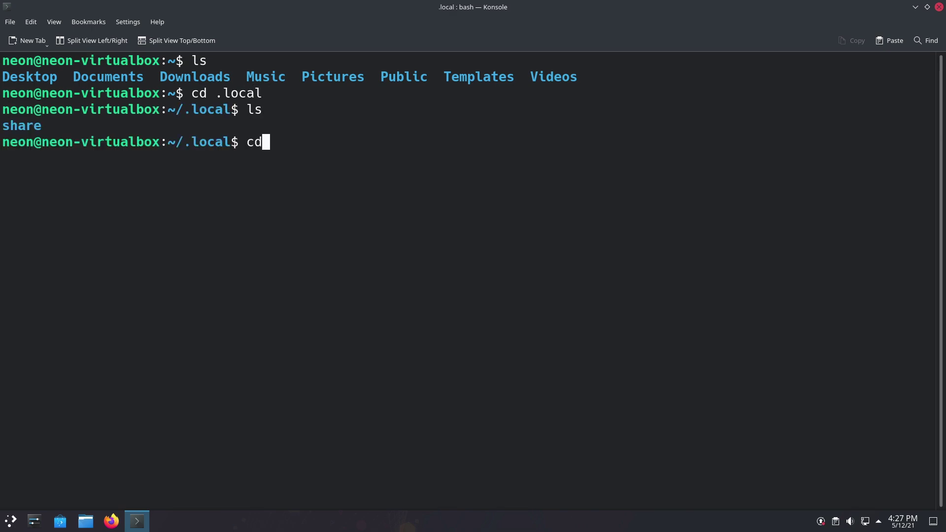
key("Return")
type("ls")
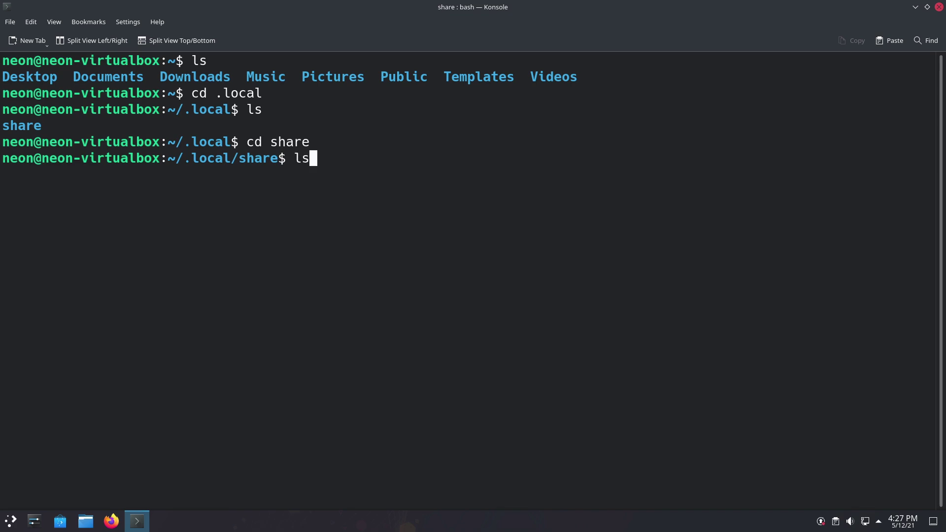
key("Return")
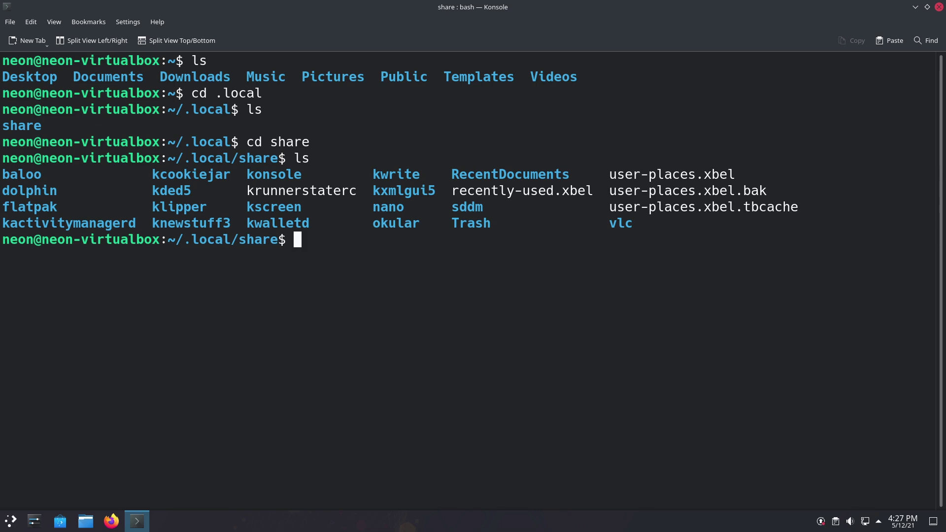
Step: Run mkdir applications in ~/.local/share and list the folder to confirm it
type("mkdir a")
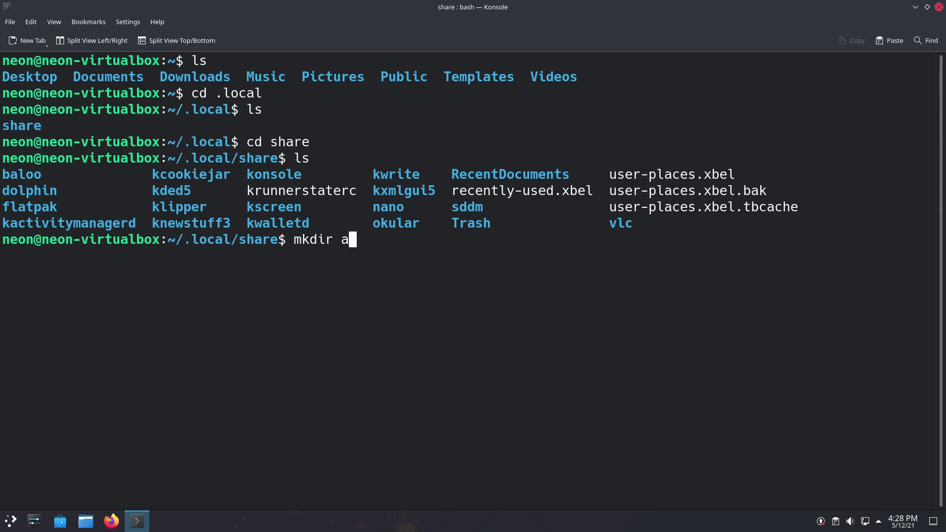
type("pplications")
key("Return")
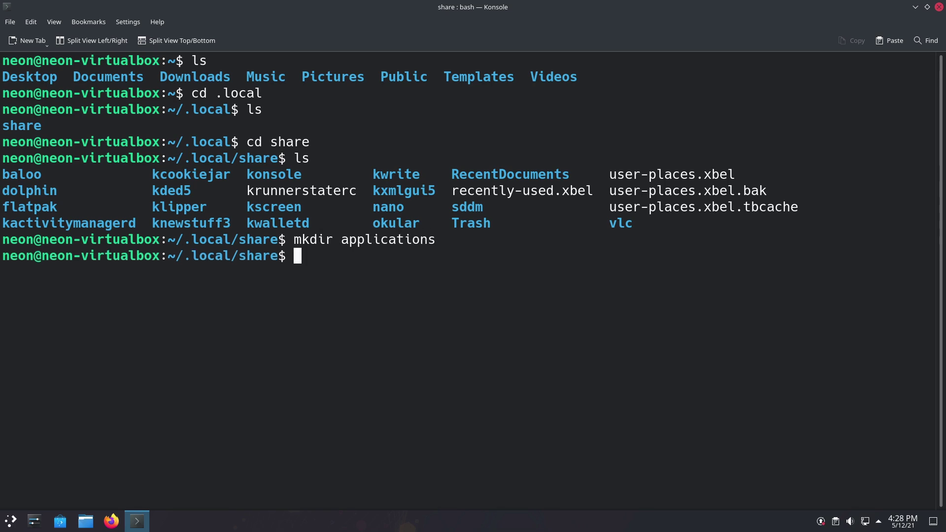
type("ls")
key("Return")
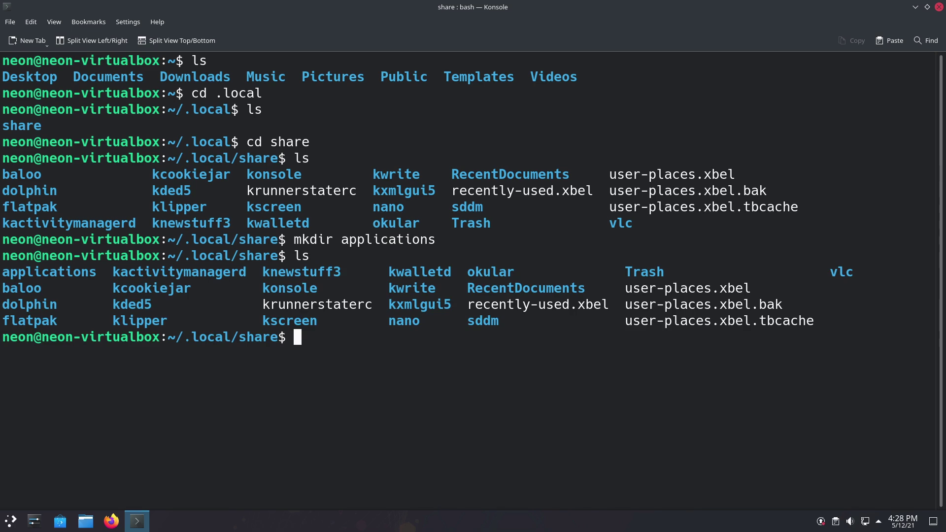
Step: Look through the launcher's installed application categories, then dismiss the launcher
left_click(11, 521)
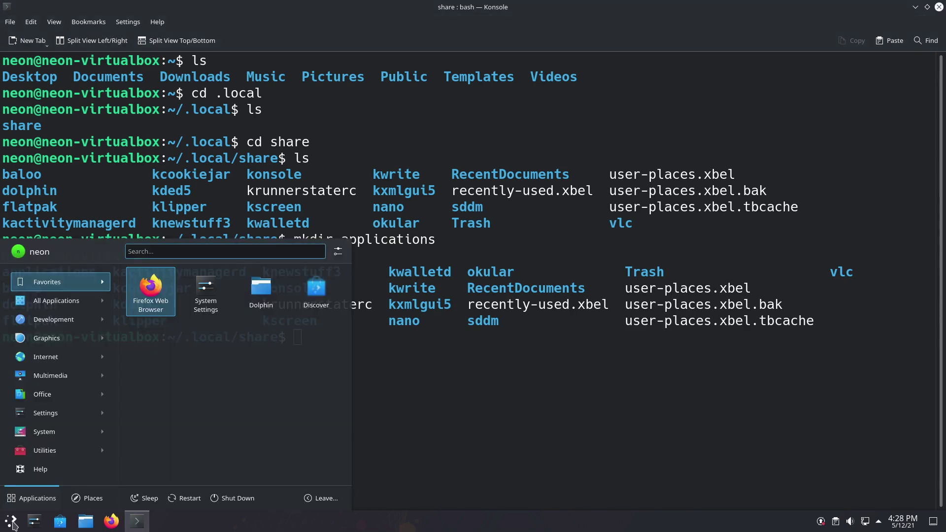
mouse_move(54, 365)
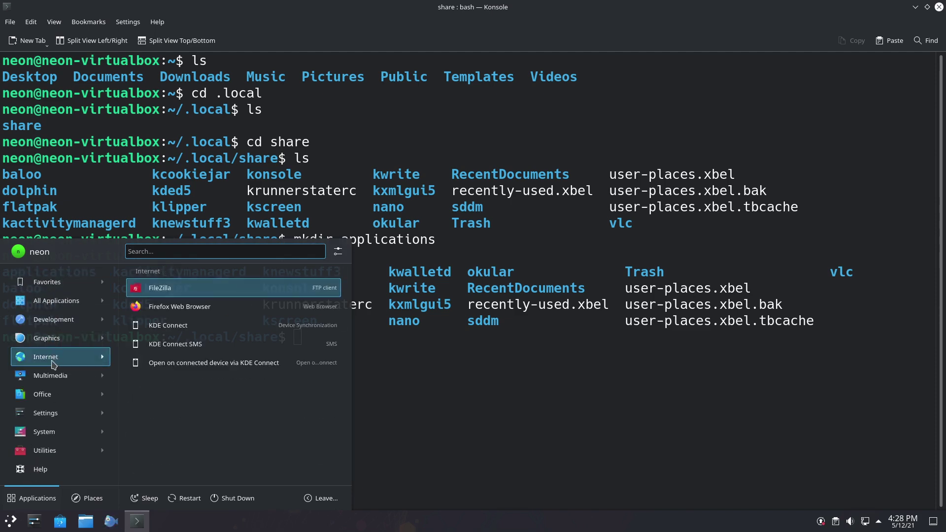
mouse_move(74, 315)
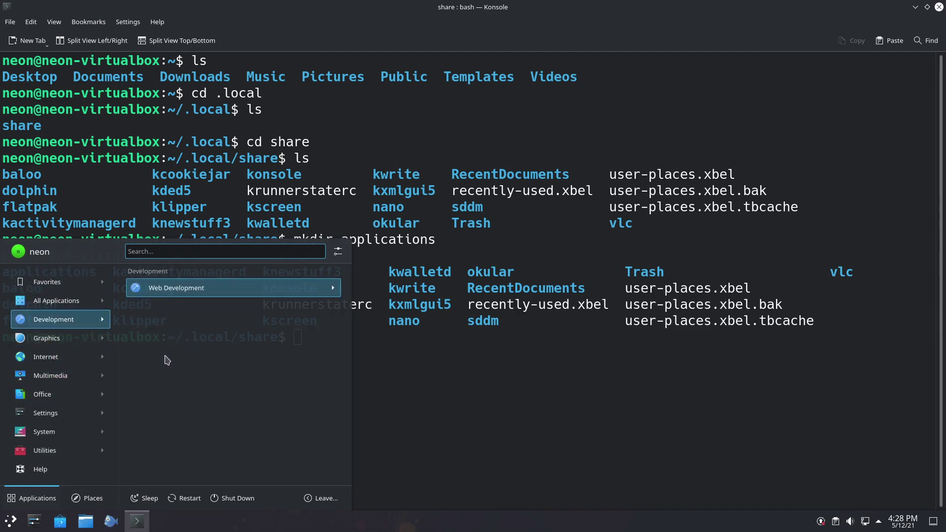
mouse_move(60, 396)
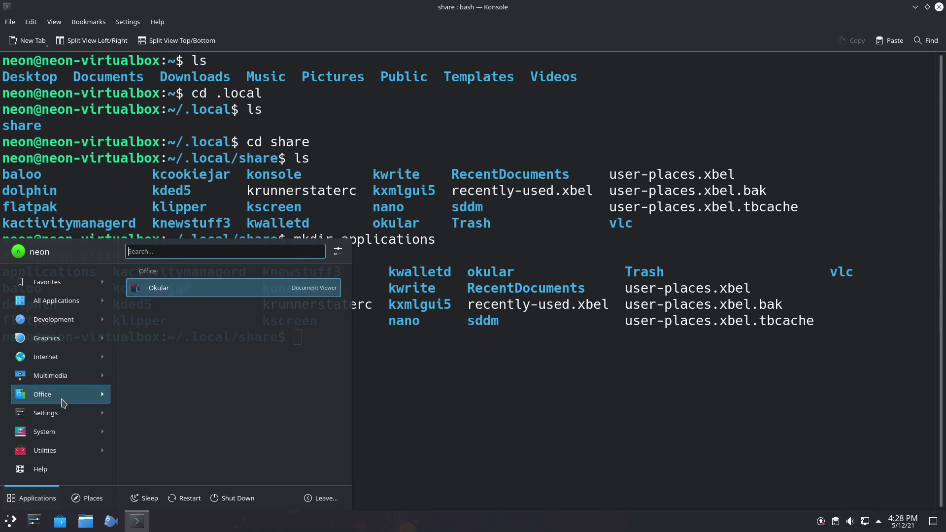
left_click(398, 415)
Step: List /usr/share/applications and scroll the output to find bluefish.desktop
type("cd /")
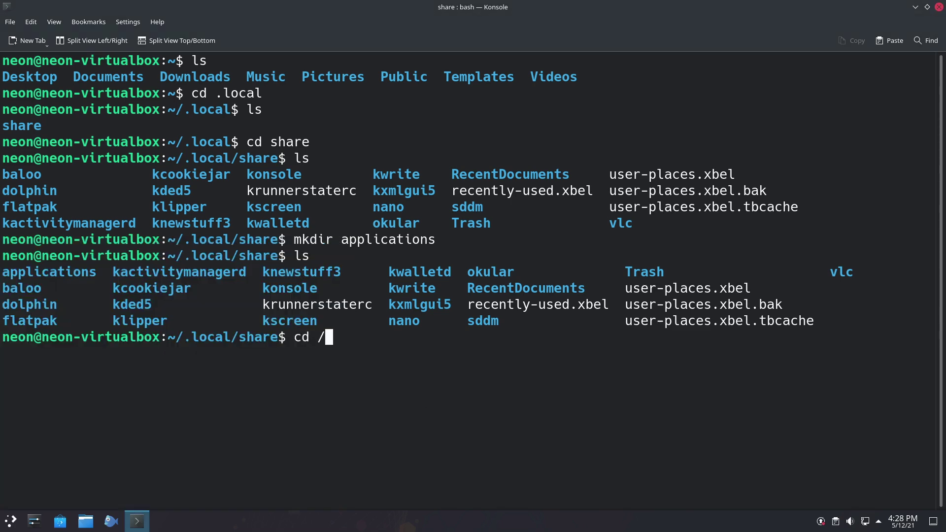
type("usr/share/applications")
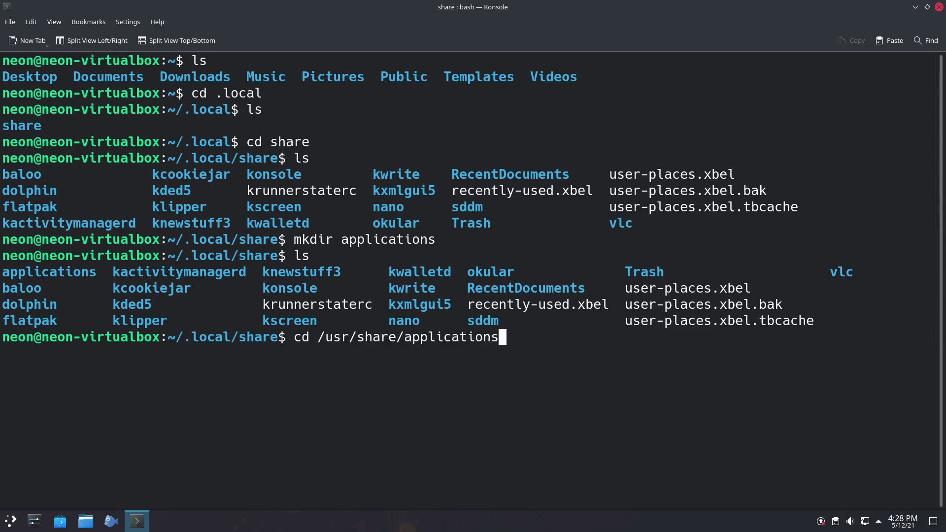
key("Return")
type("ls")
key("Return")
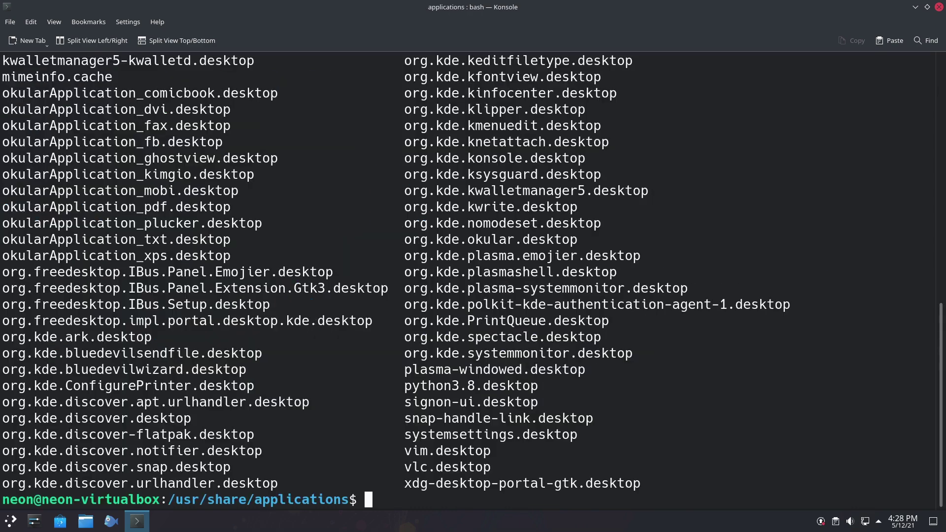
scroll(553, 435, "up", 12)
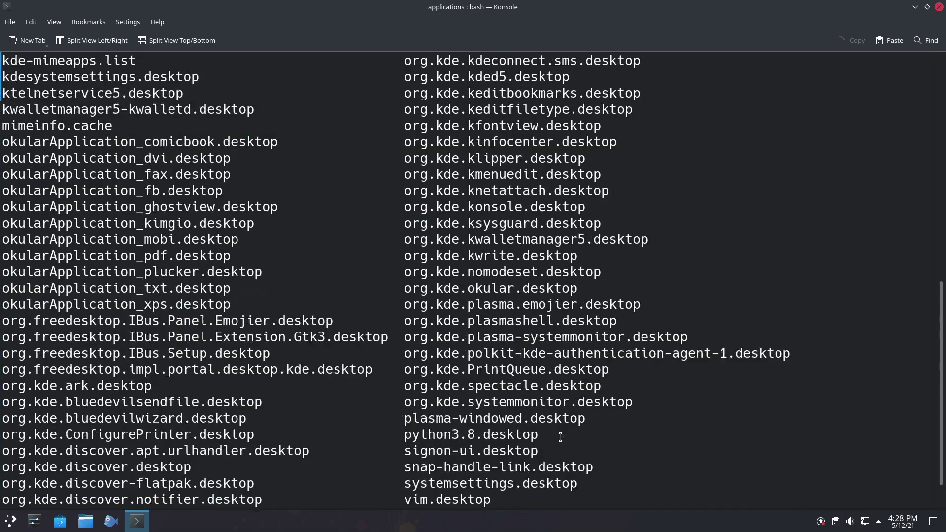
scroll(559, 437, "down", 7)
scroll(306, 310, "up", 1)
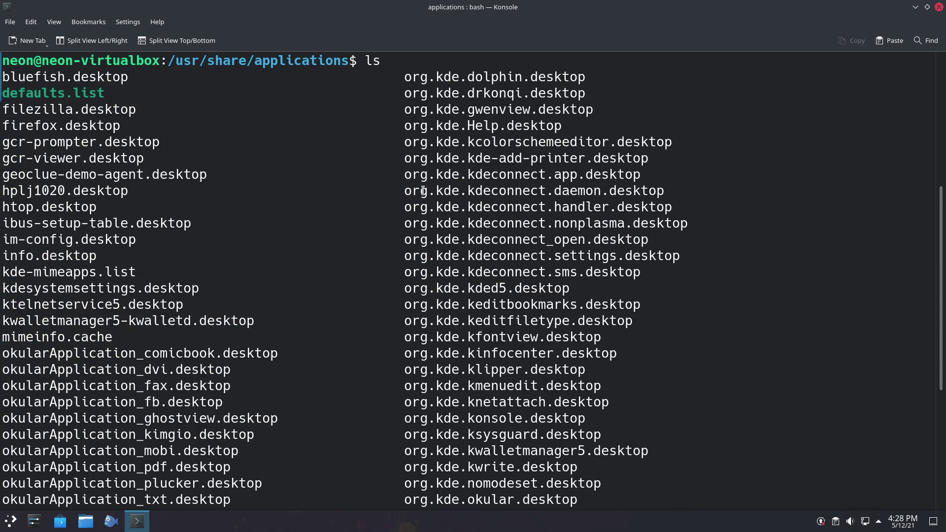
scroll(423, 197, "down", 2)
scroll(402, 279, "down", 4)
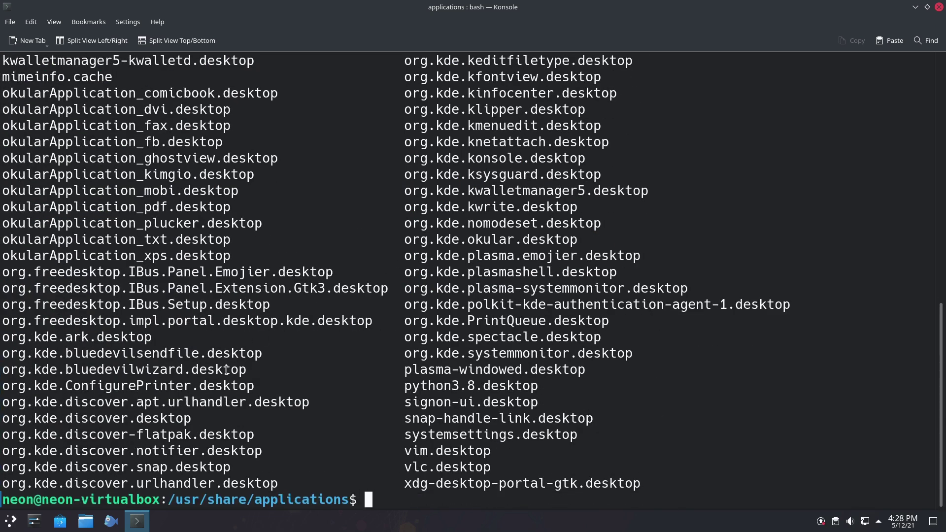
scroll(395, 369, "up", 2)
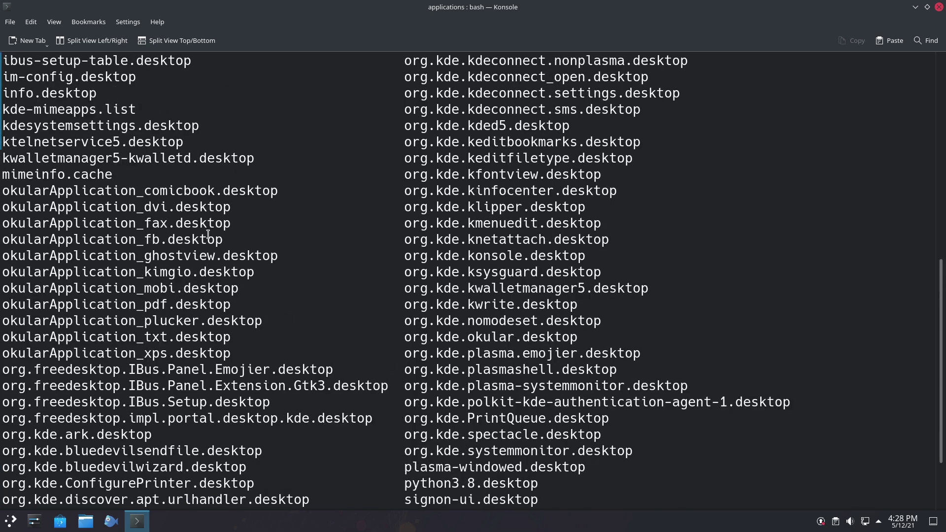
scroll(172, 217, "up", 5)
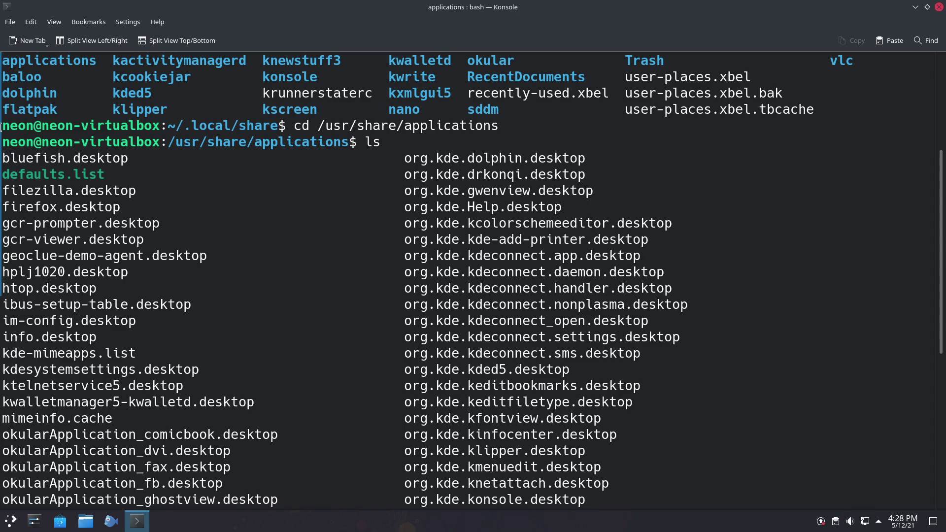
Step: Copy bluefish.desktop with sudo cp to ~/.local/share/applications/bluefish.desktop, entering the sudo password
scroll(364, 285, "down", 7)
type("s")
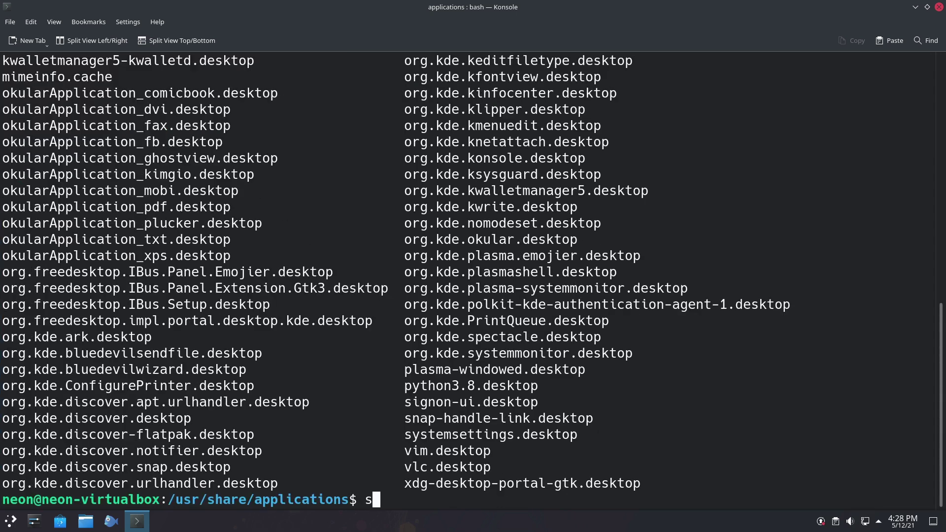
type("udo cp blu")
key("Tab")
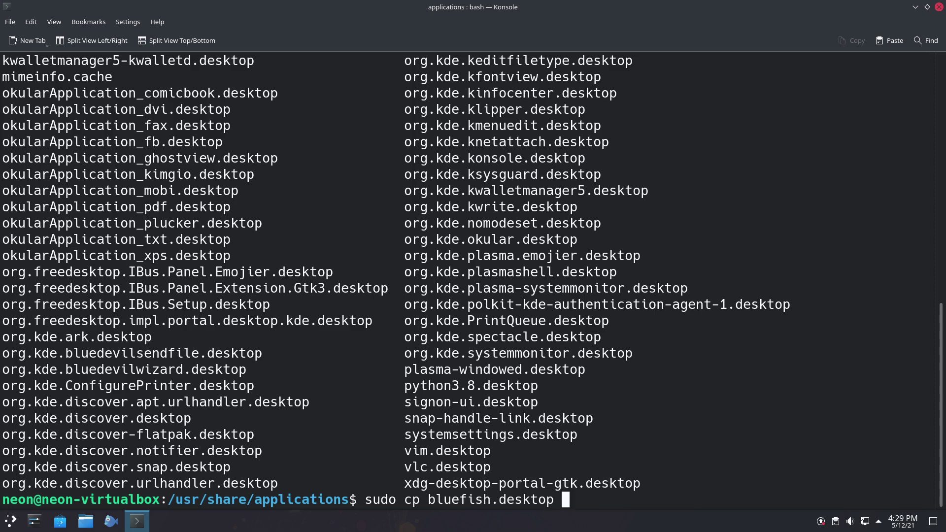
type("/home/")
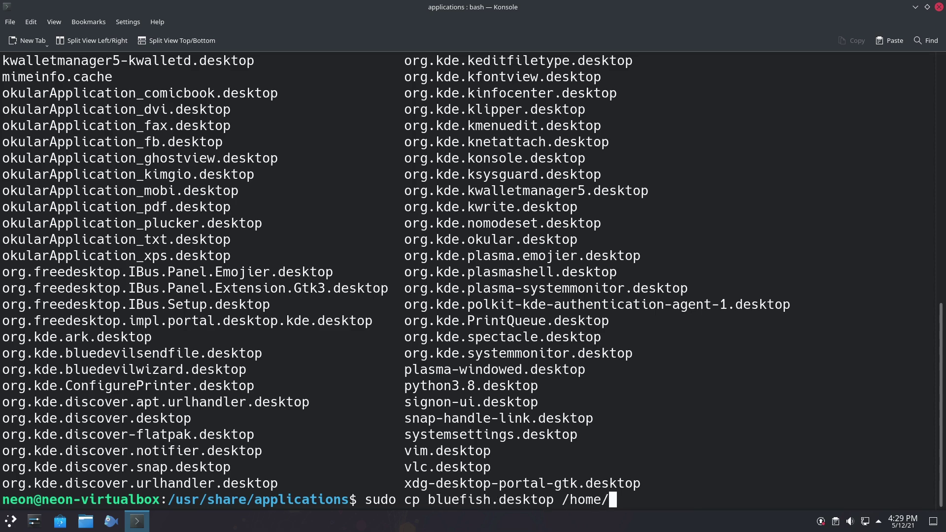
type("neon/")
type(".local/")
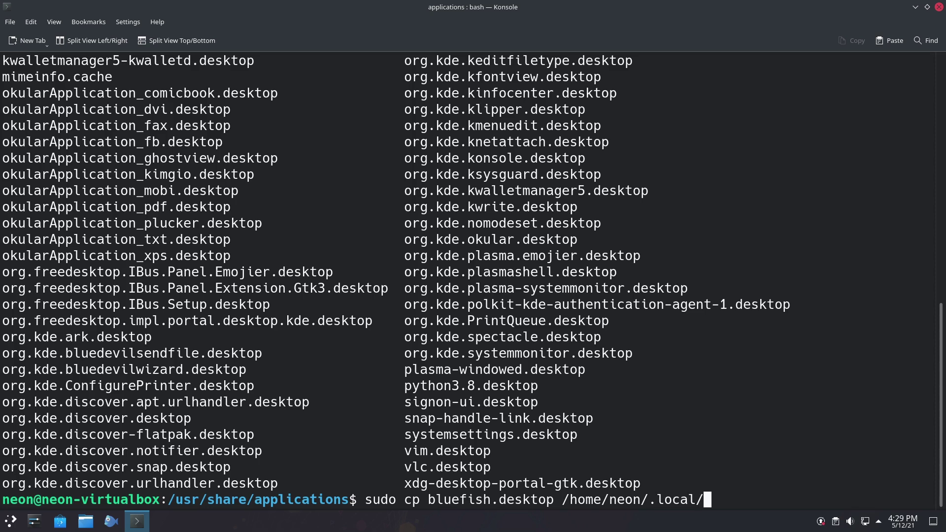
type("share/applic")
key("Tab")
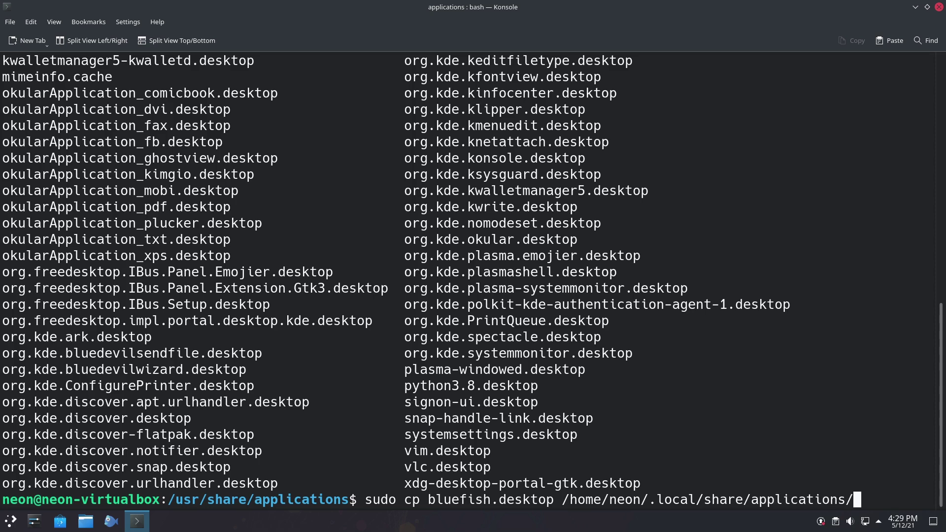
type("bluefish.de")
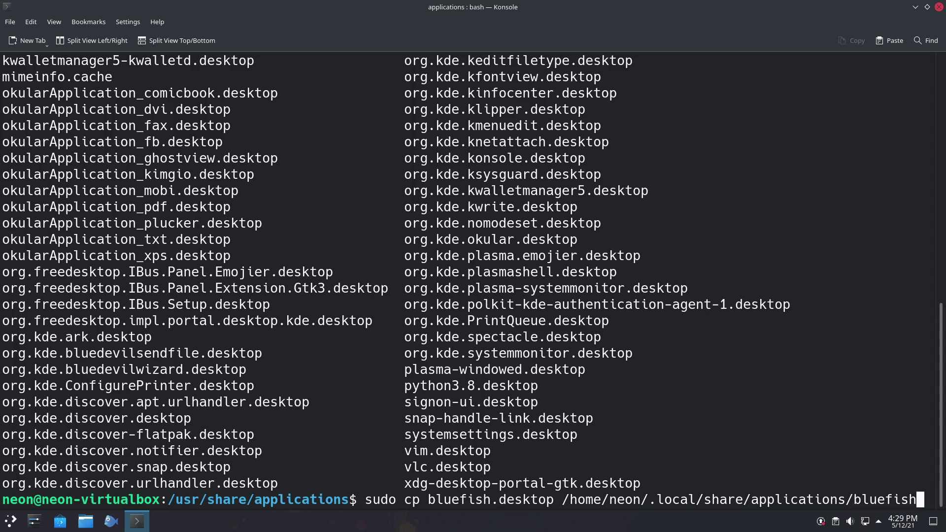
type("sk")
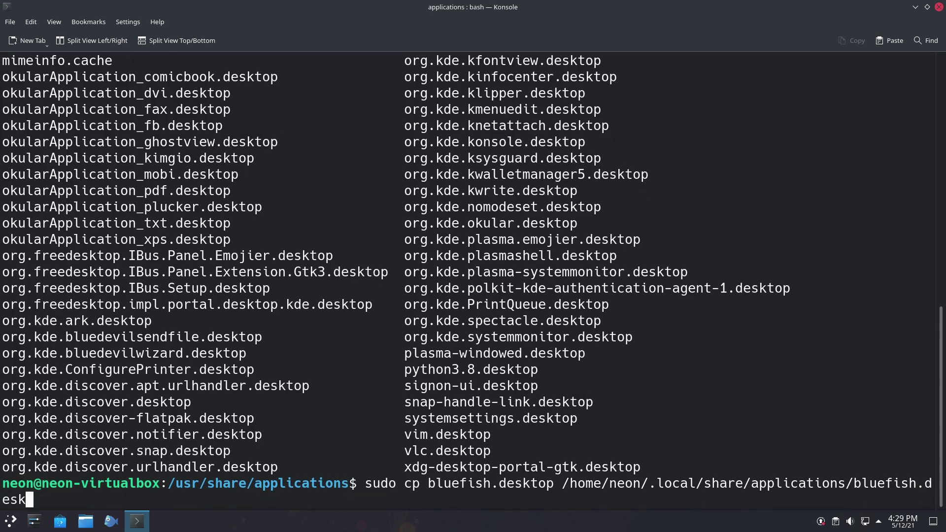
type("top")
key("Return")
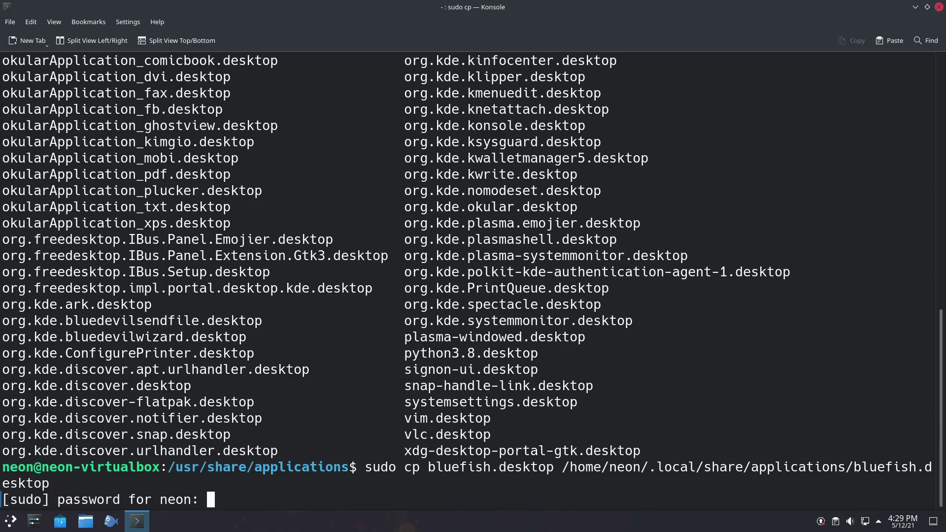
key("Return")
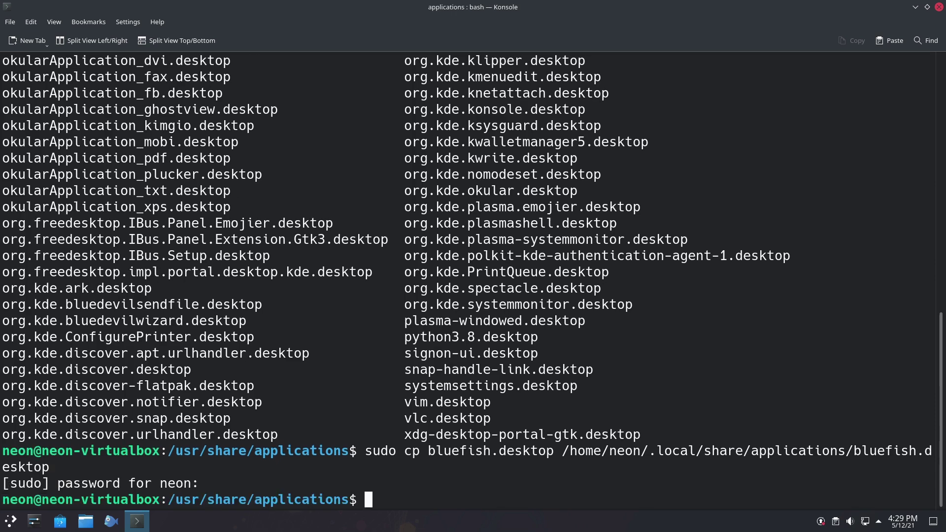
type("cd ")
type("/hom")
Step: Return to the home folder with cd ~ and list its contents
key("BackSpace")
key("BackSpace")
key("BackSpace")
key("BackSpace")
type("~")
key("Return")
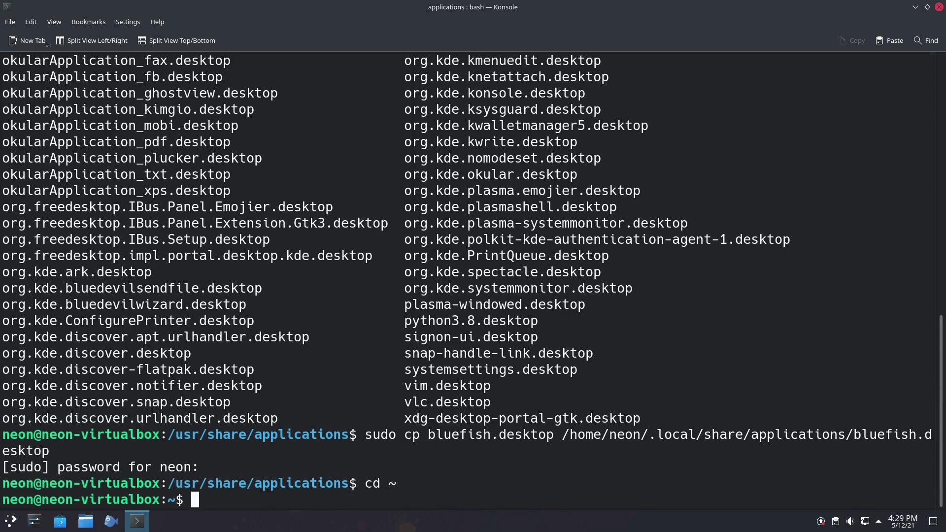
type("ls")
key("Return")
Step: Enter .local/share/applications and list it, showing bluefish.desktop
type("cd ")
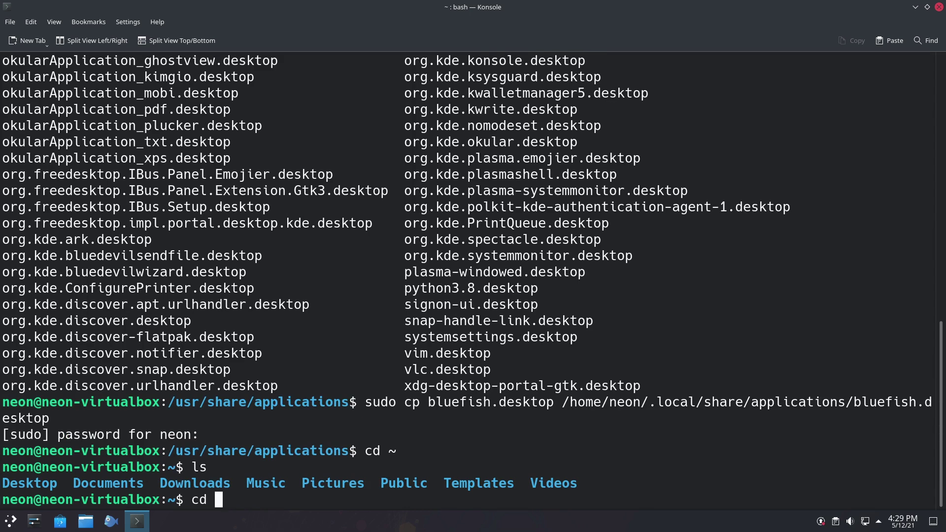
type(".local.")
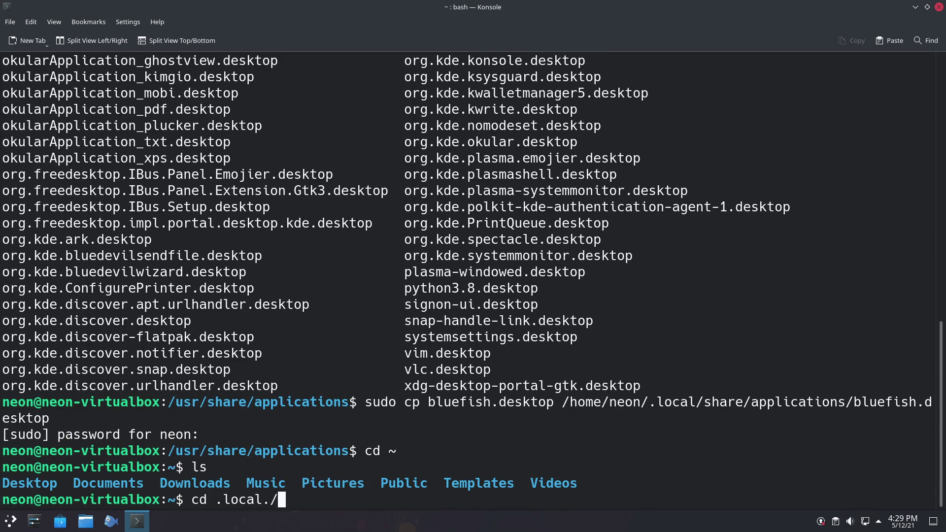
key("BackSpace")
type("/share/")
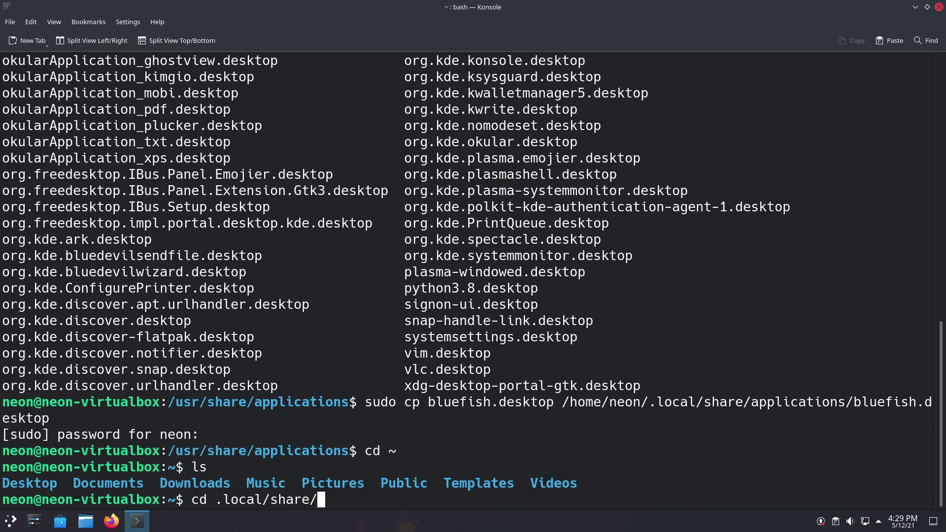
type("ap")
key("Tab")
key("Return")
type("ls")
key("Return")
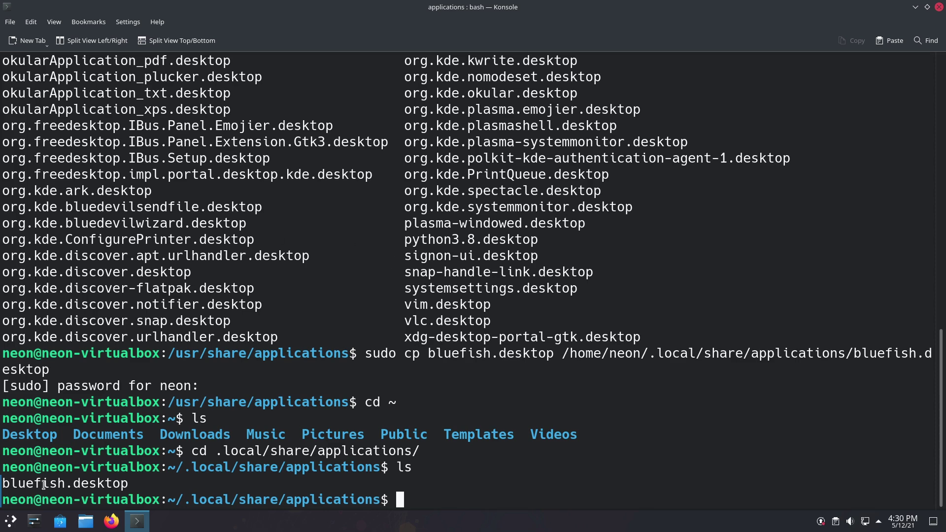
Step: Browse the installed applications in the launcher without launching anything
left_click(10, 521)
mouse_move(57, 337)
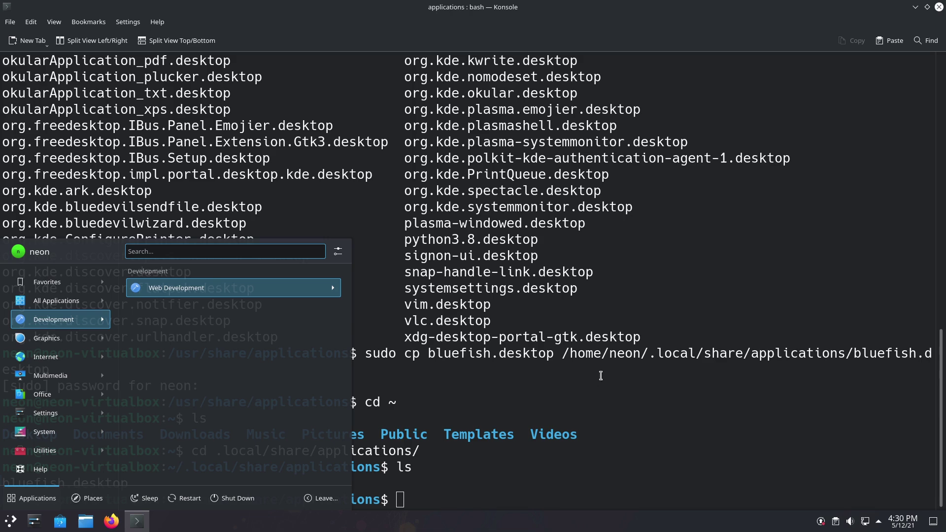
left_click(661, 397)
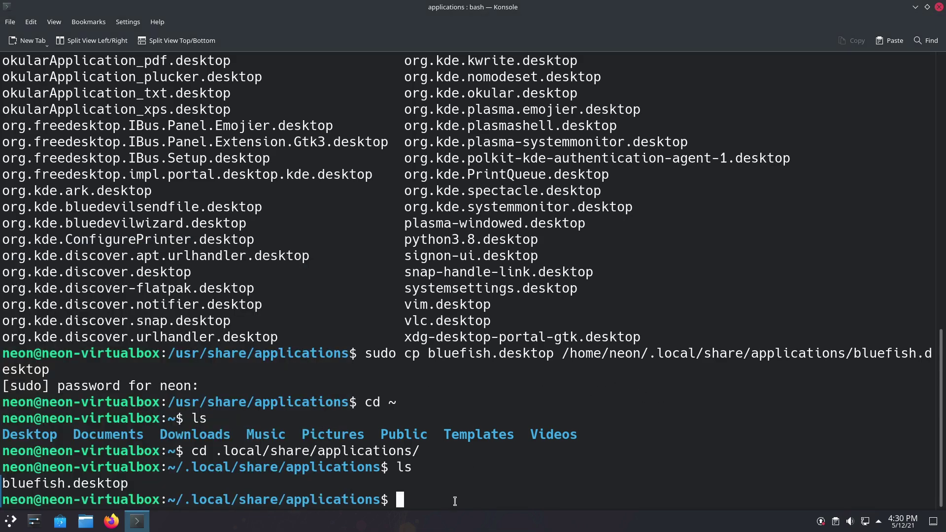
Step: Open bluefish.desktop in nano as root with sudo nano
type("sudo ")
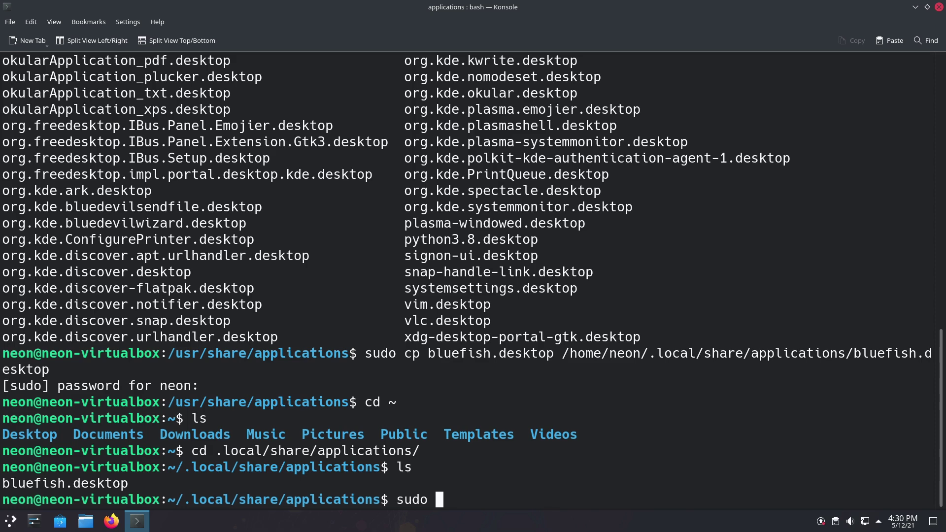
type("nano blu")
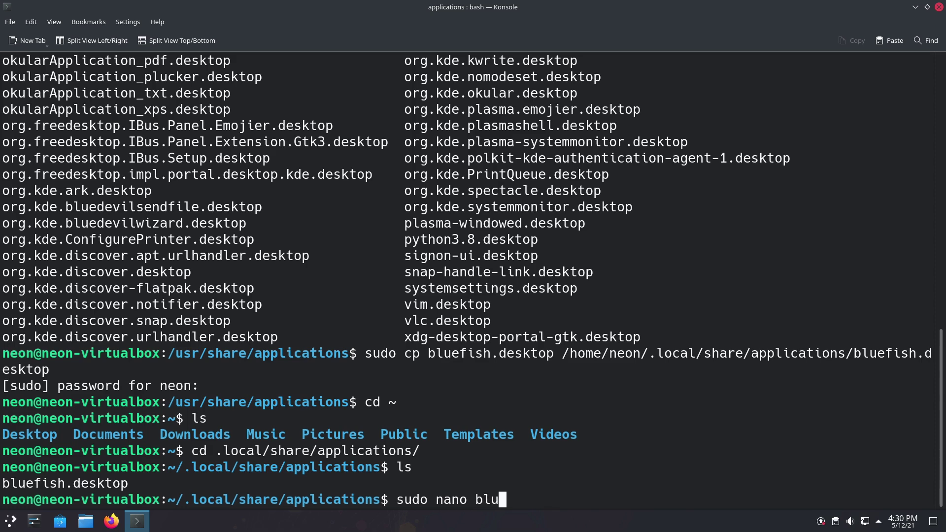
key("Tab")
key("Return")
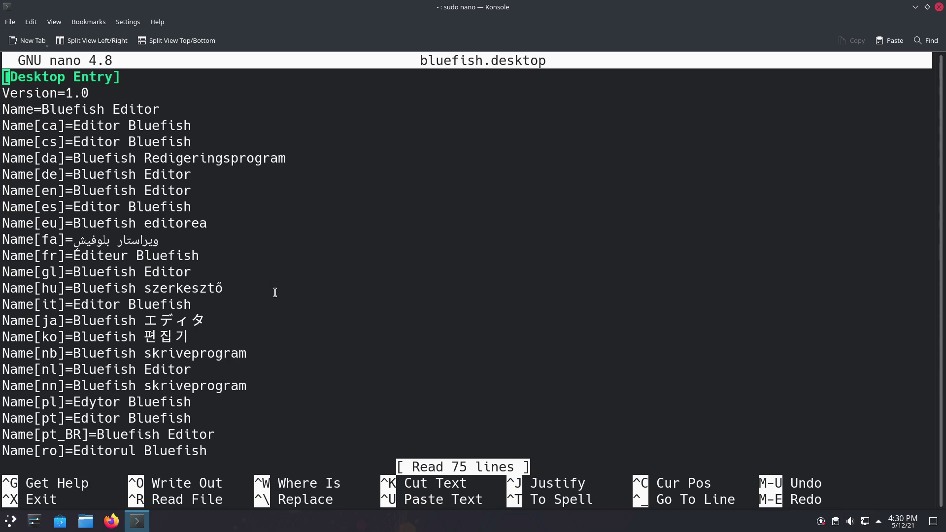
Step: Insert 'env GTK_THEME=breeze' before bluefish on the Exec line and save the file
key("ctrl+w")
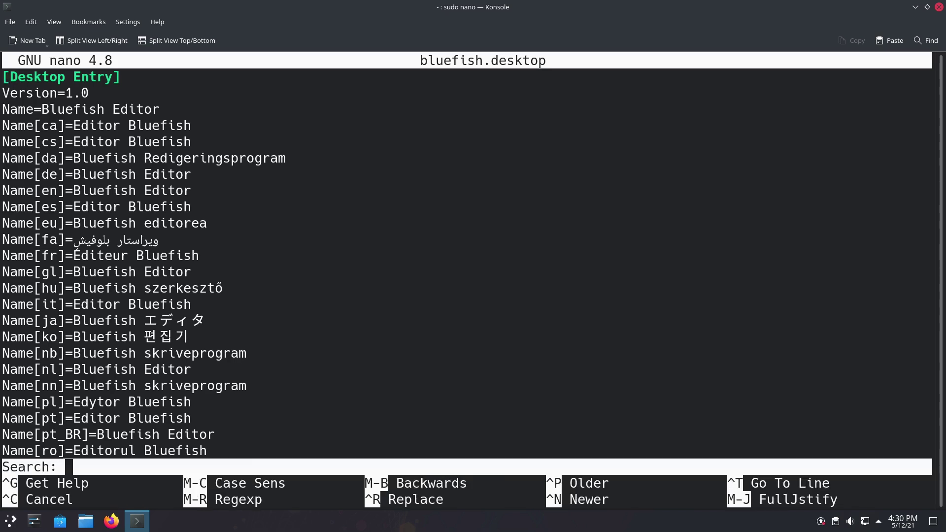
type("exec")
key("Return")
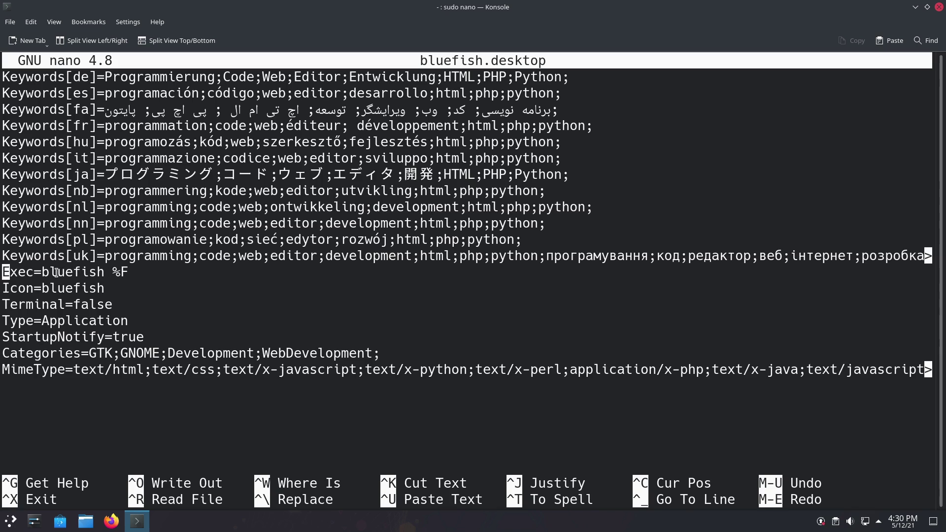
key("Down")
key("Up")
key("Right")
key("Right")
key("Right")
key("Right")
key("Right")
type("env")
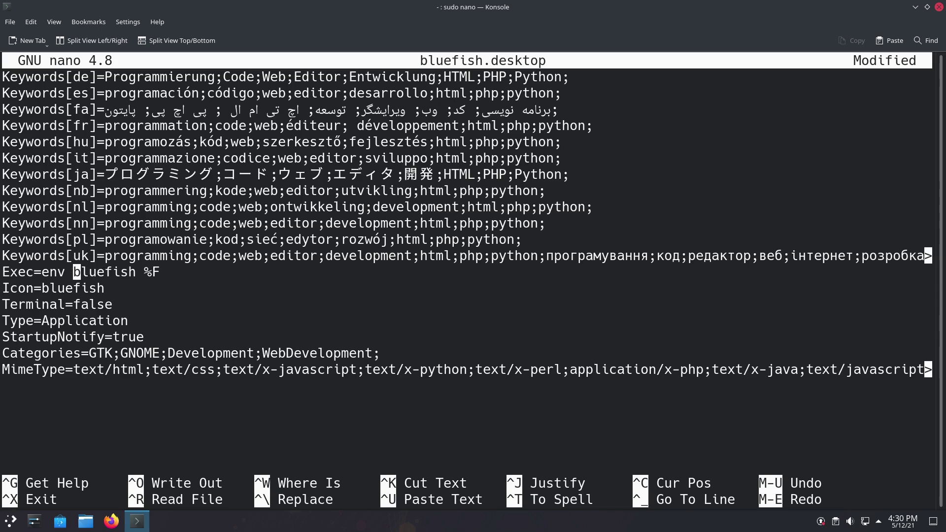
type(" GTK_")
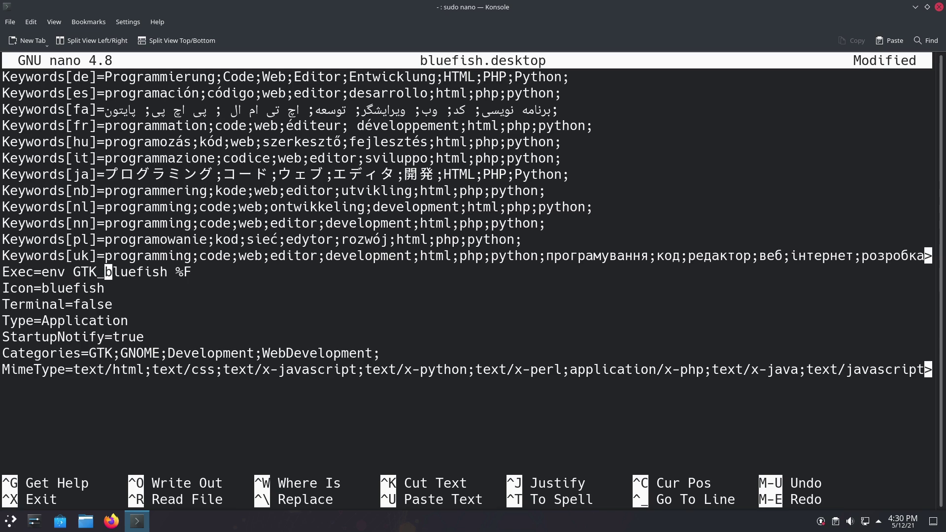
type("THEME")
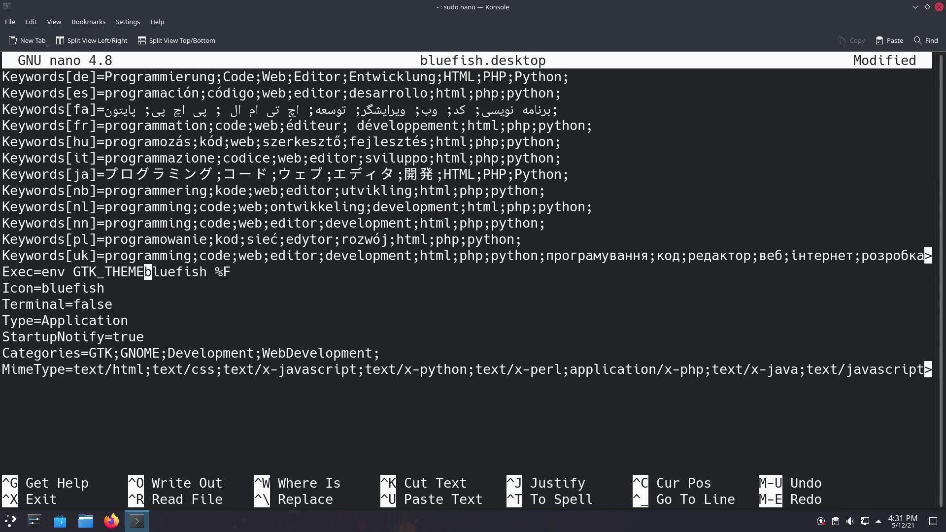
type("=")
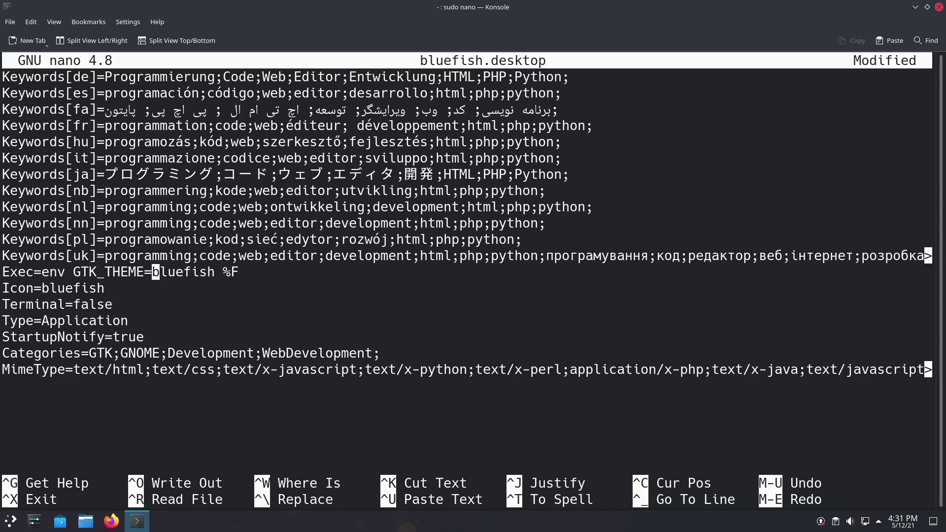
type("breeze b")
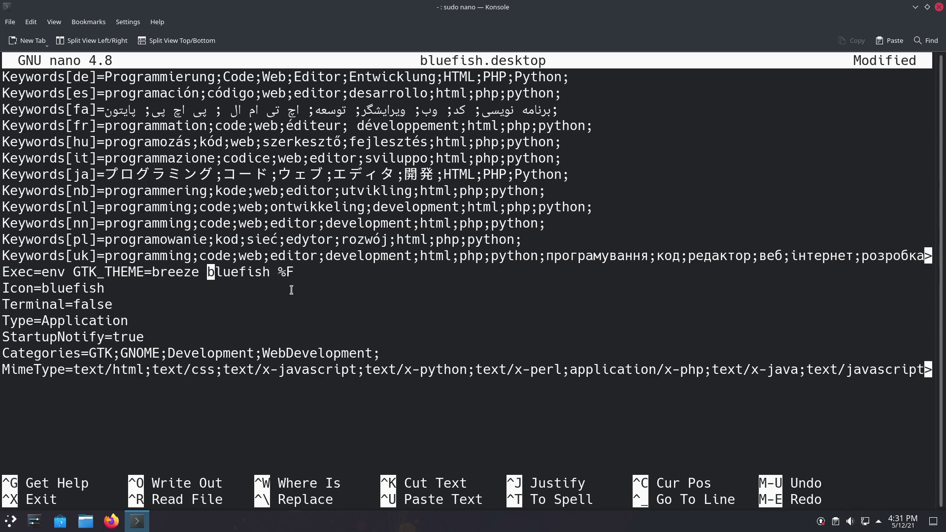
key("ctrl+x")
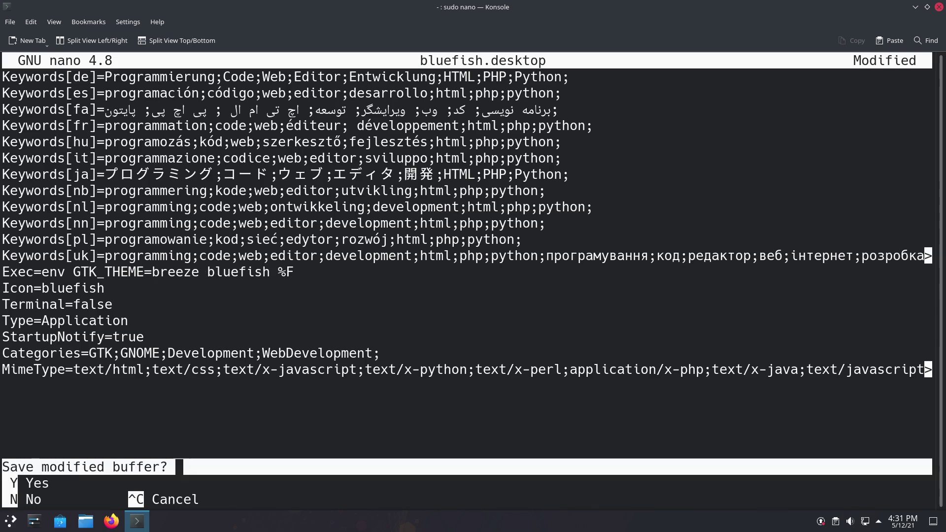
key("y")
key("Return")
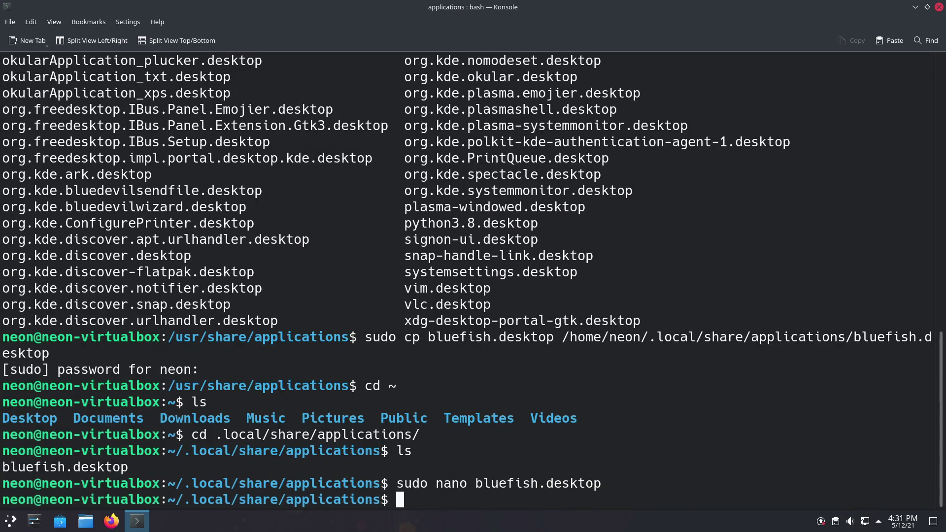
Step: Launch Bluefish Editor from Web Development and move its window aside to uncover the terminal
left_click(11, 521)
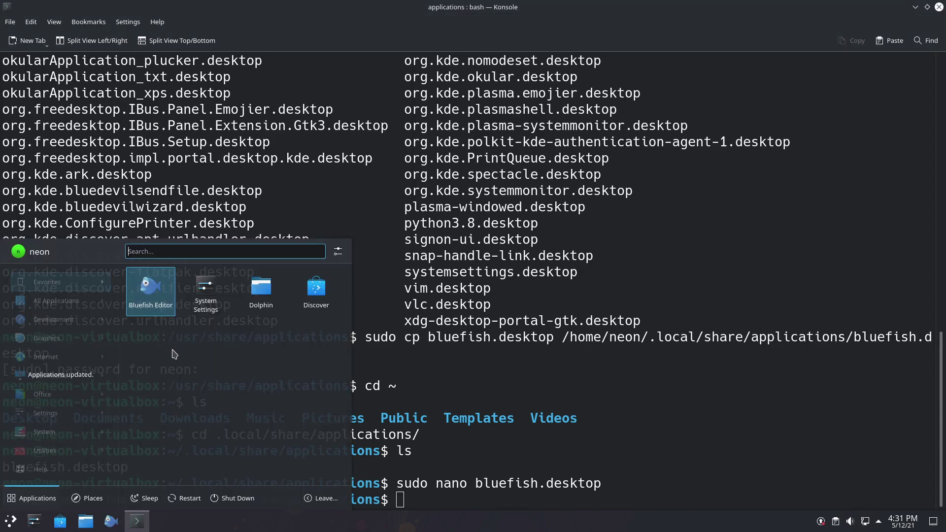
mouse_move(52, 400)
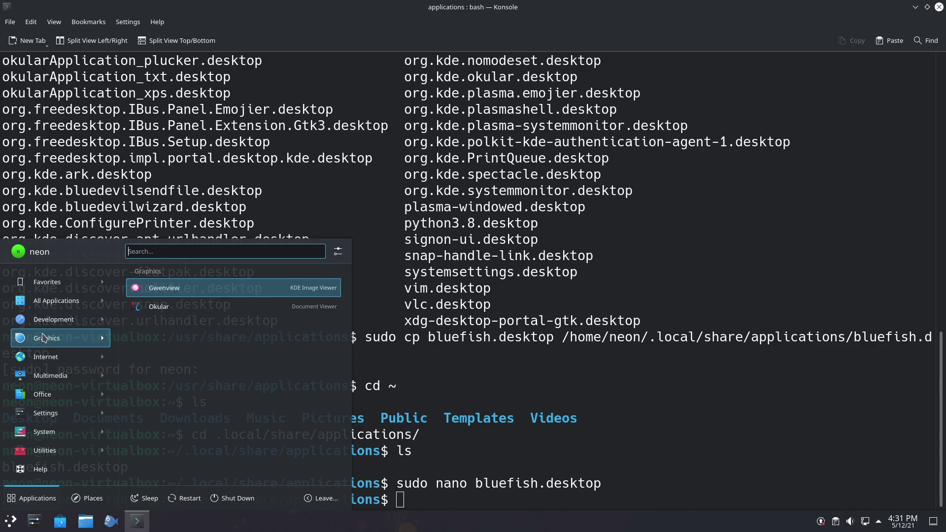
mouse_move(48, 319)
left_click(167, 287)
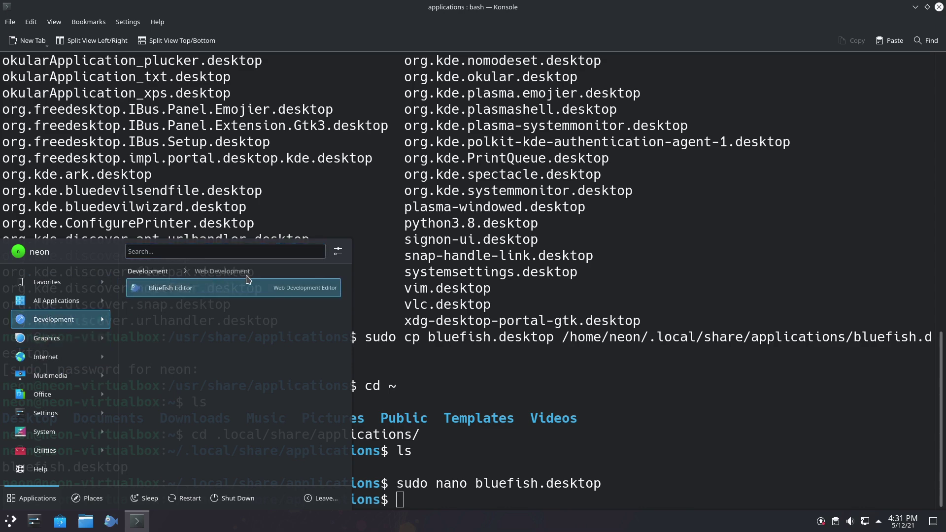
left_click(183, 290)
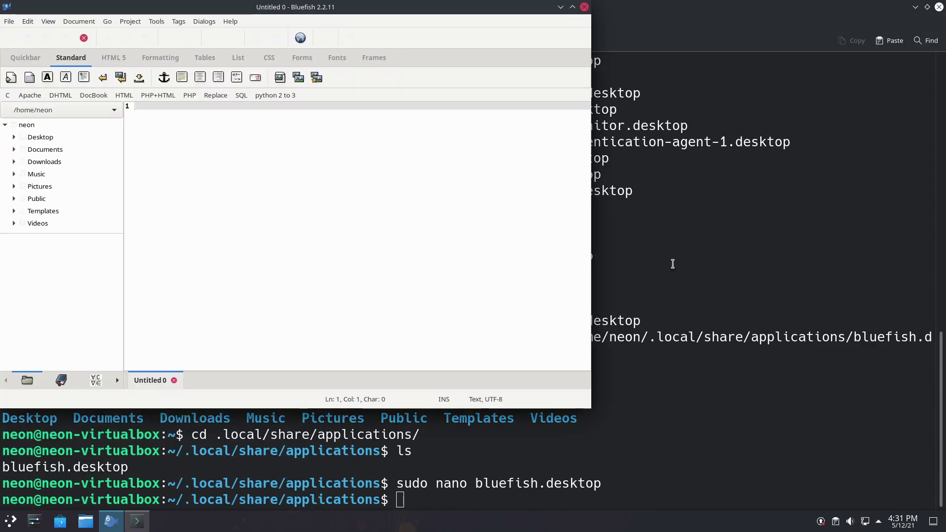
left_click_drag(422, 7, 681, 38)
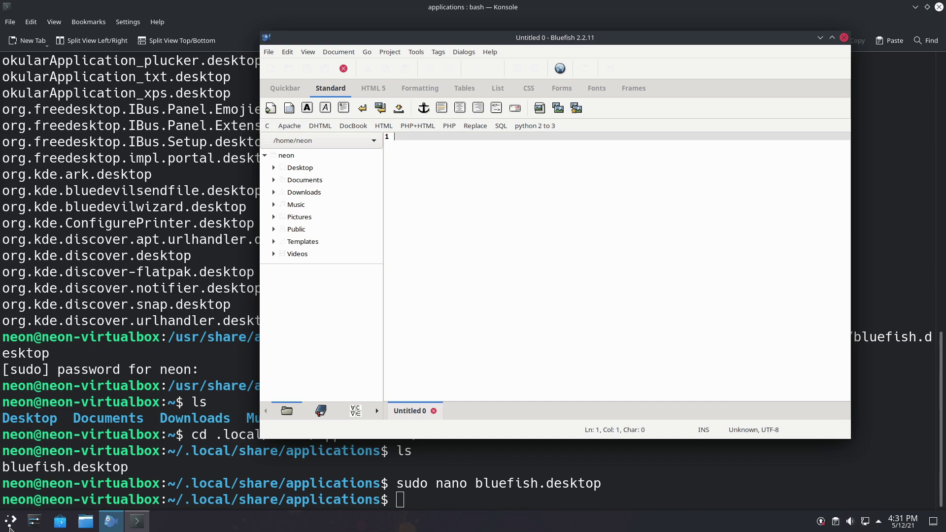
Step: Apply the light Breeze icon theme under Appearance > Icons, then close System Settings and Bluefish
left_click(34, 521)
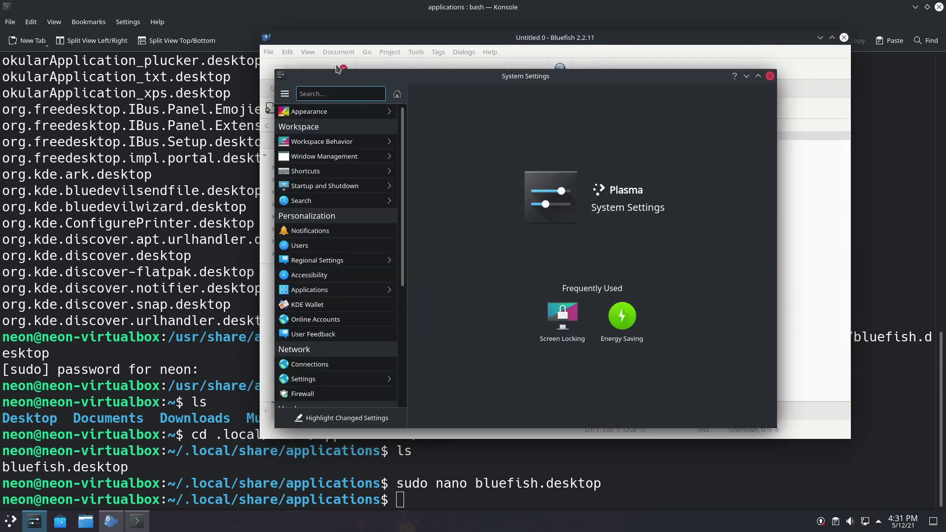
left_click(338, 111)
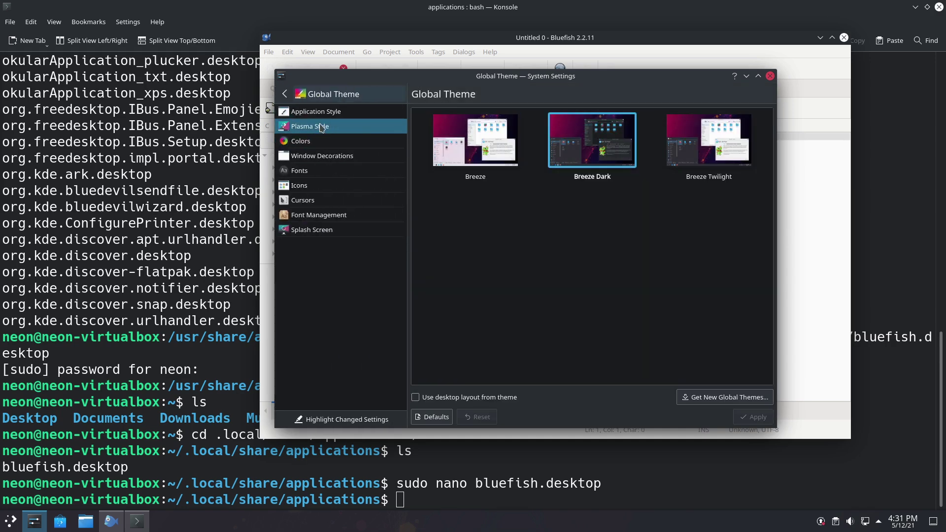
left_click(303, 199)
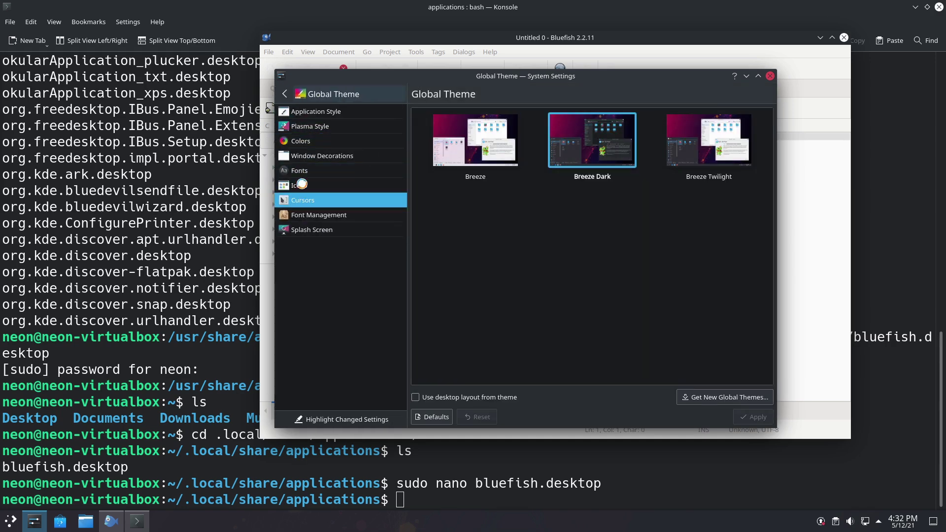
left_click(302, 186)
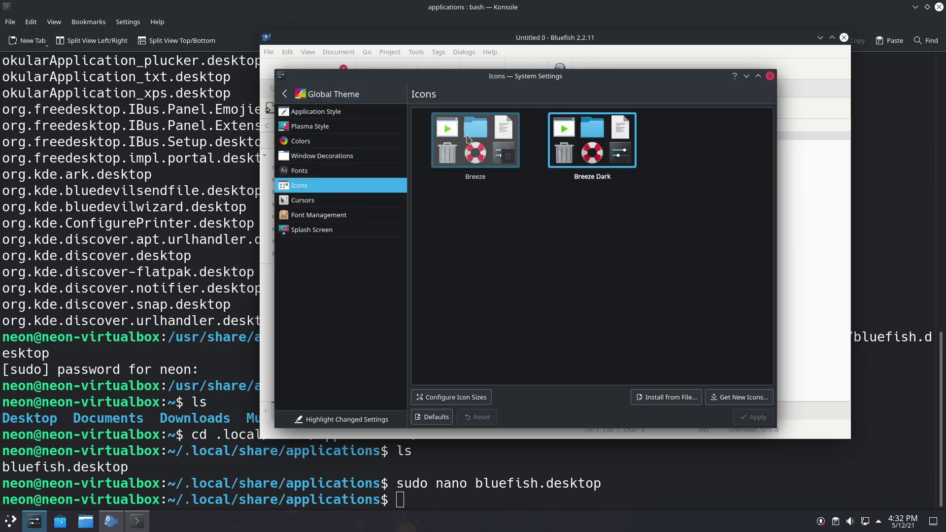
left_click(447, 144)
left_click(751, 421)
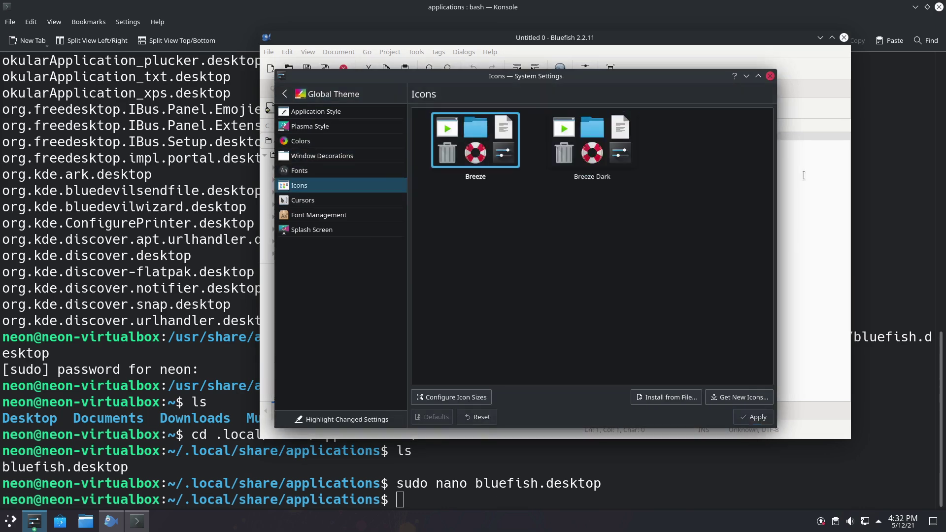
left_click(770, 76)
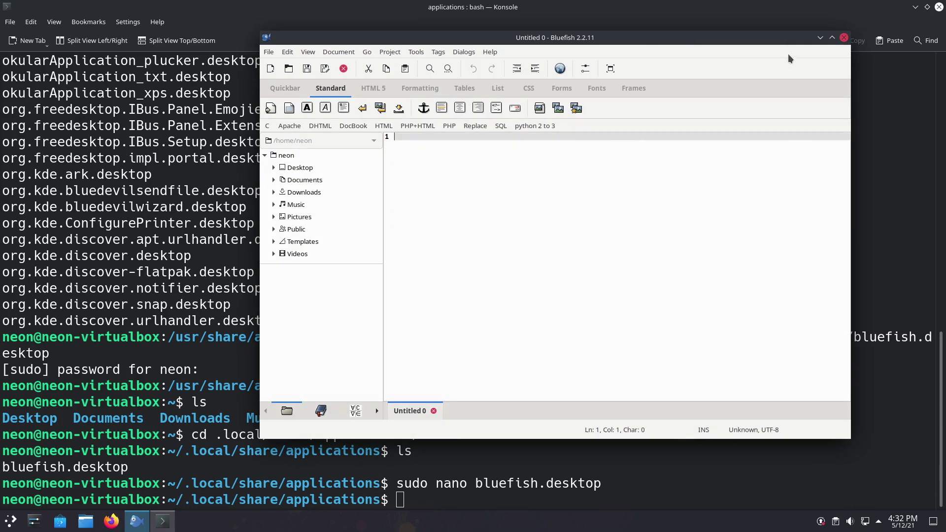
left_click(844, 37)
Step: Relaunch Bluefish Editor from the launcher search 'bl' to check its toolbar icons
left_click(11, 526)
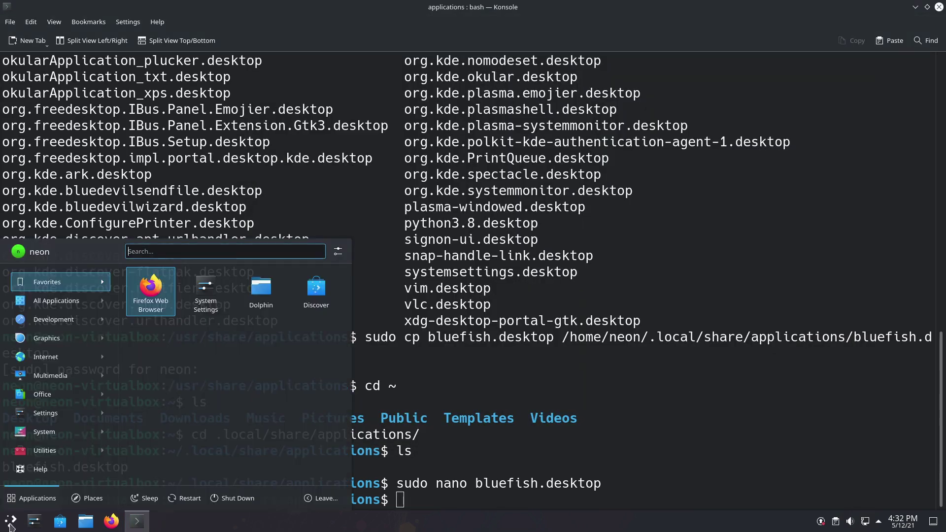
type("bl")
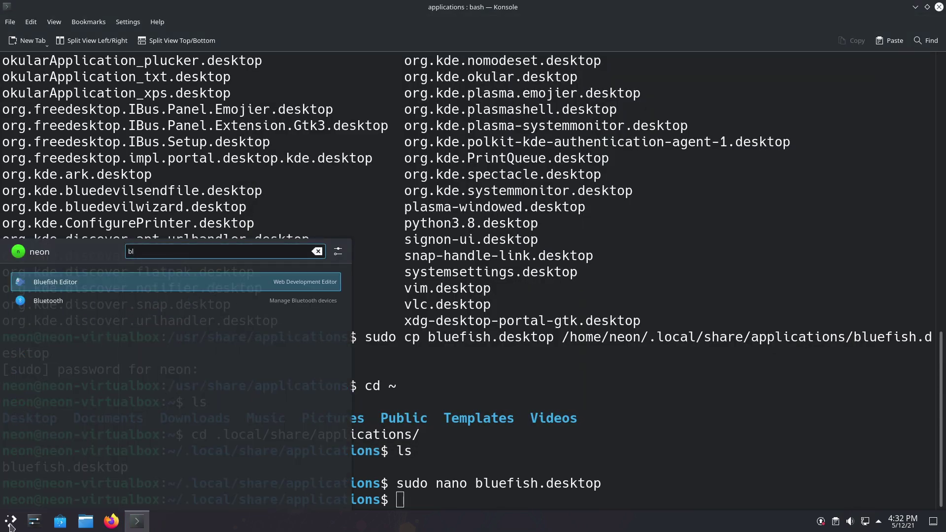
key("Return")
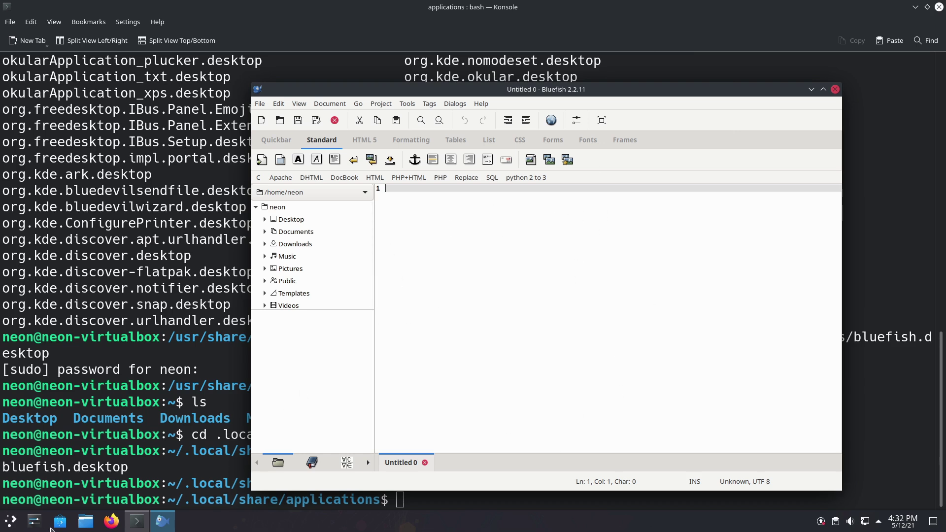
Step: Close the Dolphin file manager and the Bluefish window
left_click(85, 520)
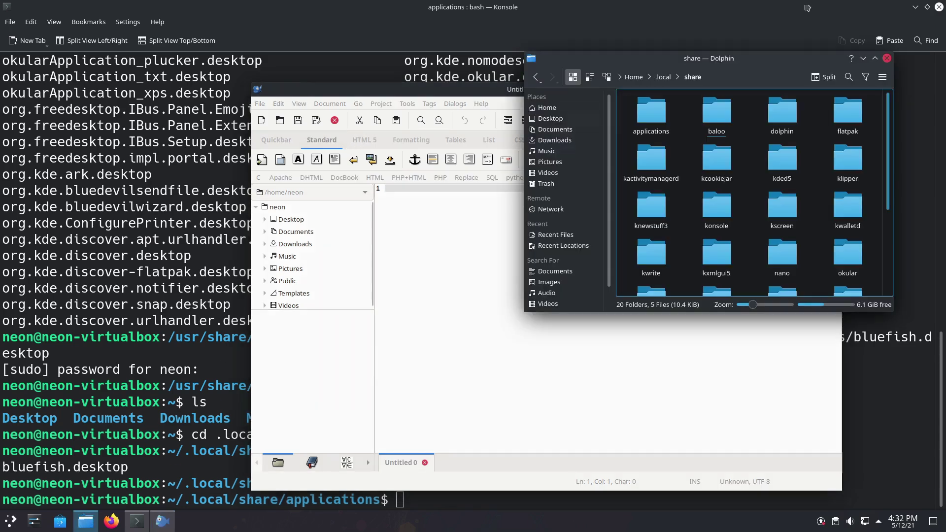
left_click(887, 59)
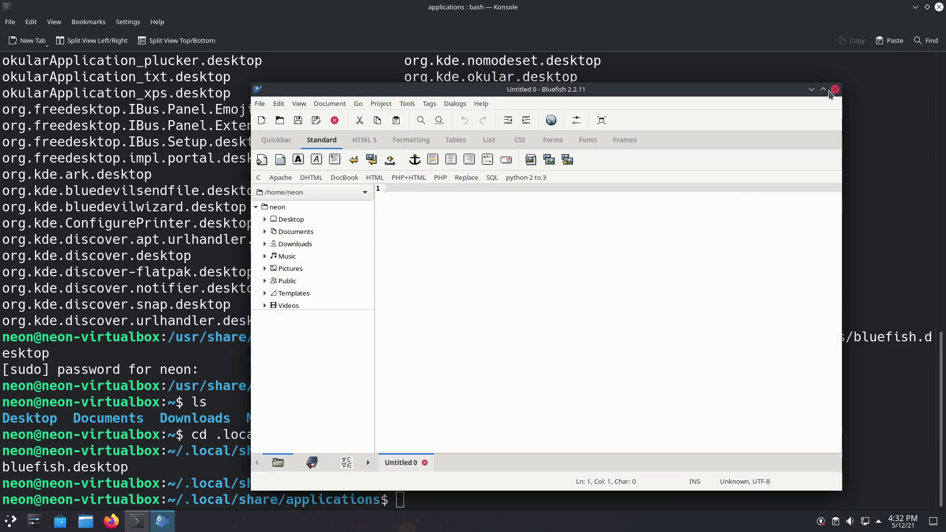
left_click(834, 89)
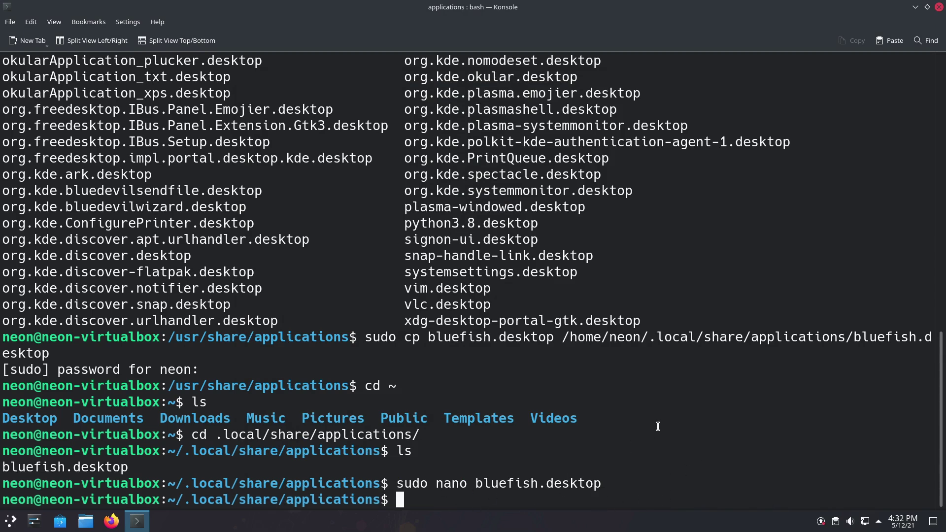
Step: Run 'cd /usr/share/themes' and 'ls' to list Breeze, Breeze-Dark, Default, Emacs, Raleigh, then open Firefox
type("cd /usr/share/themes")
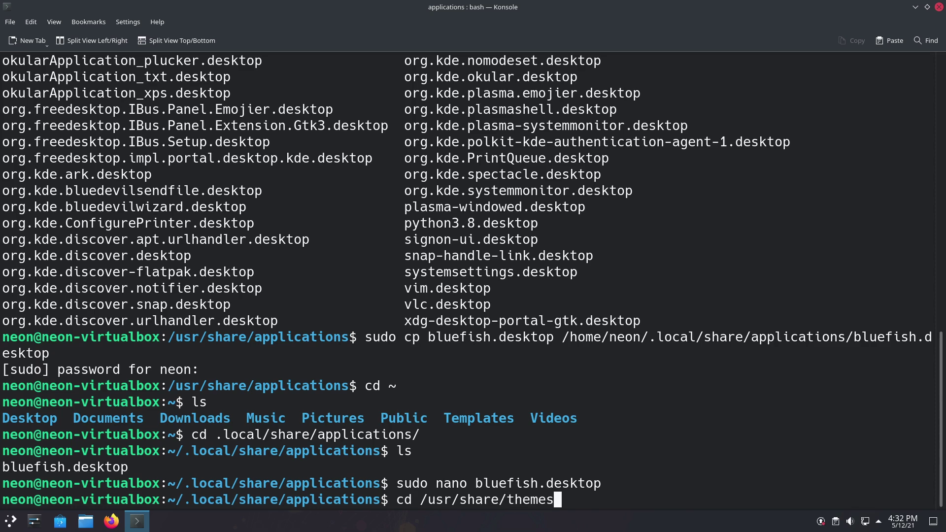
key("Return")
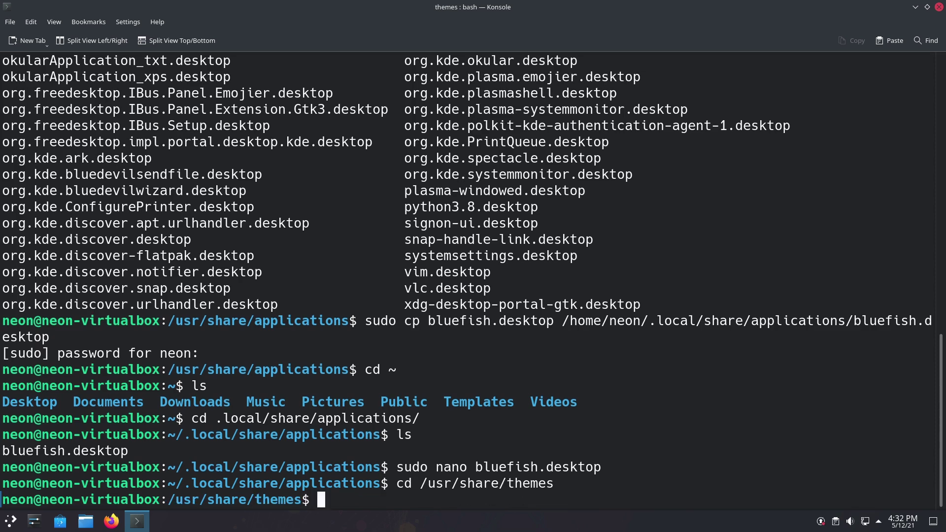
type("ls")
key("Return")
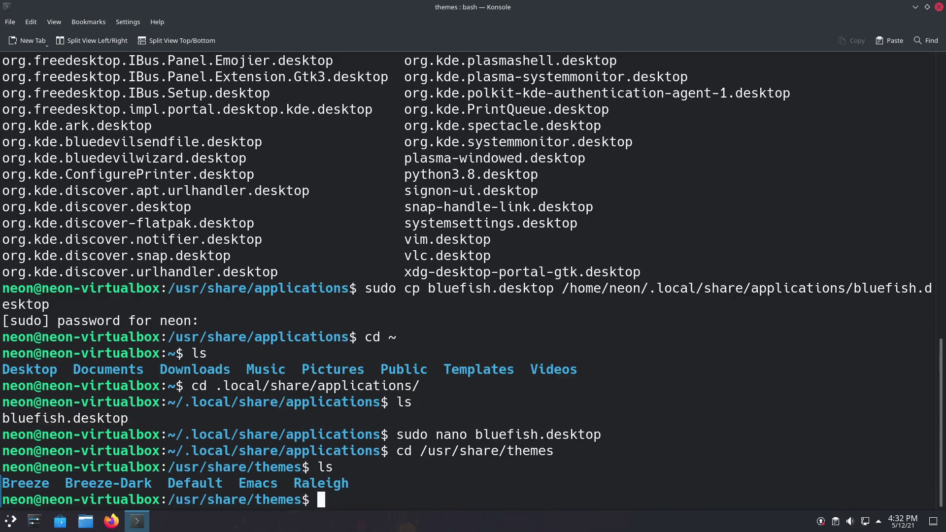
left_click(109, 522)
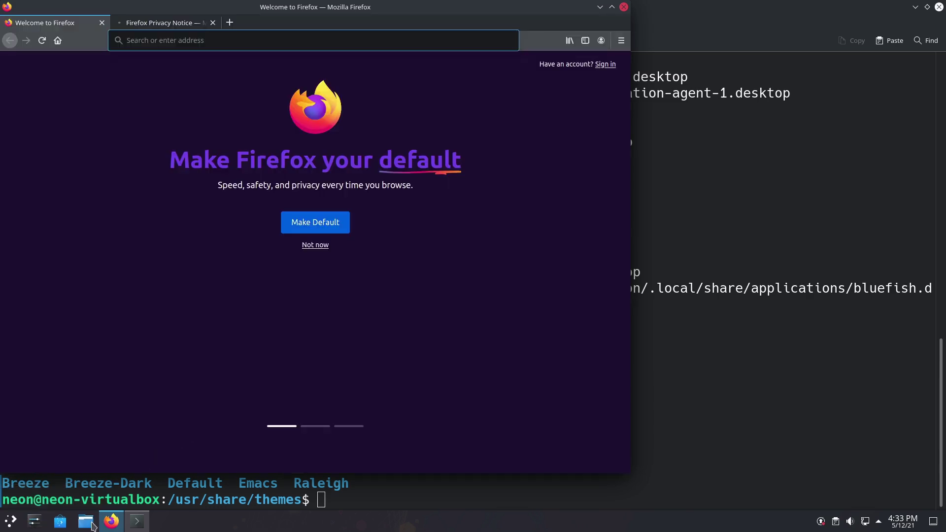
Step: Add Bluefish Editor from Development > Web Development to the panel as a widget
left_click(10, 519)
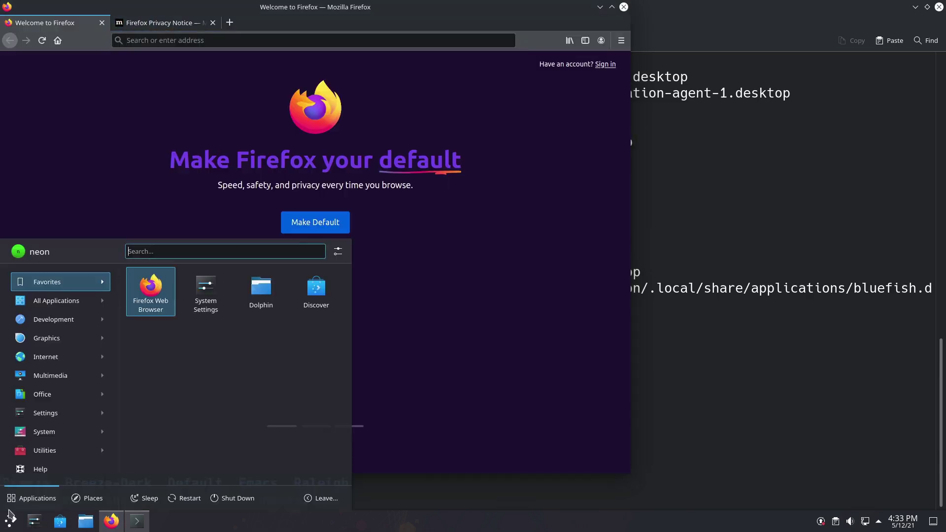
mouse_move(46, 318)
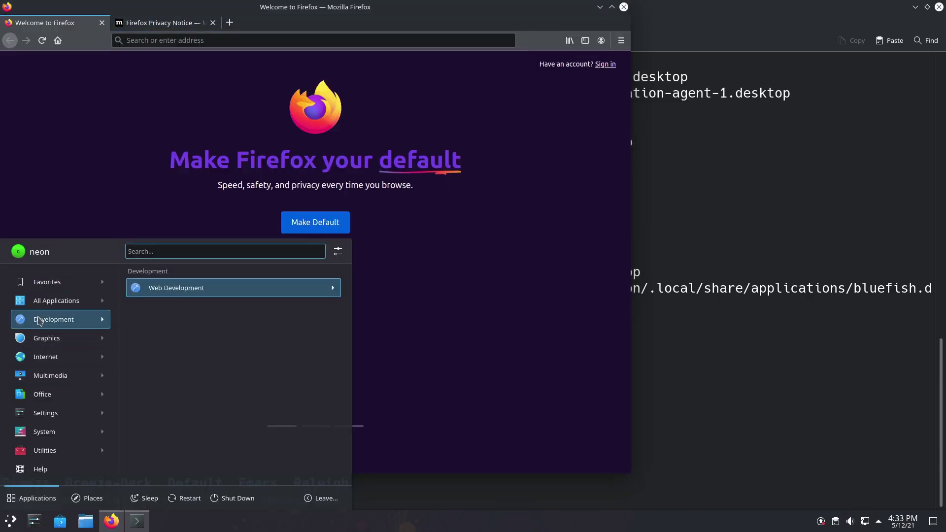
left_click(220, 292)
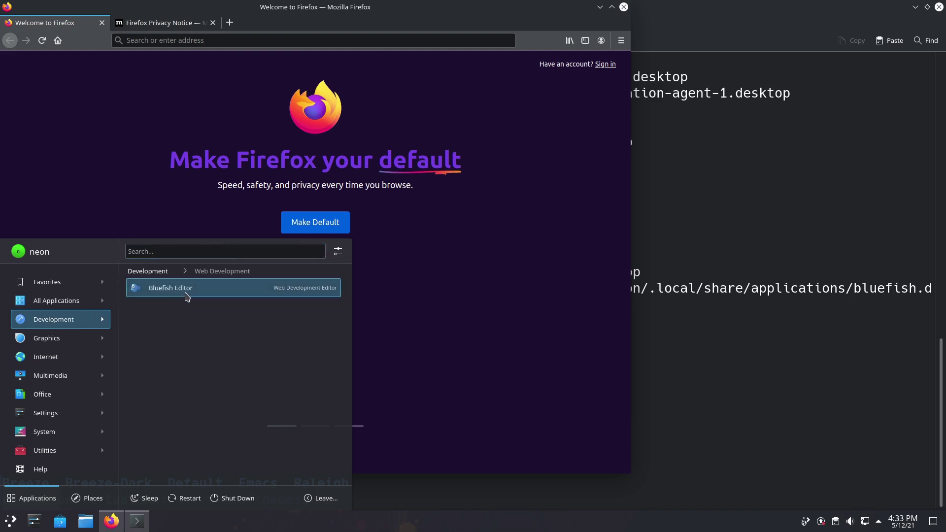
right_click(137, 288)
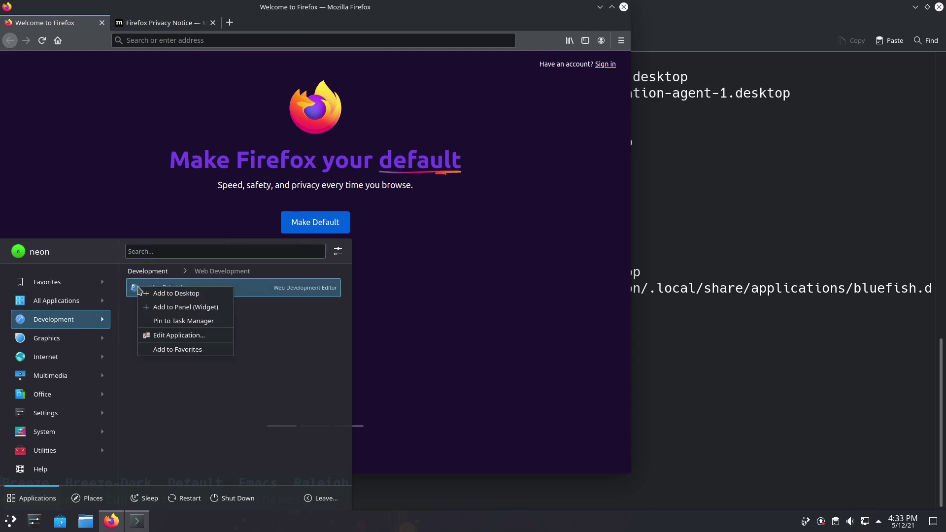
left_click(208, 311)
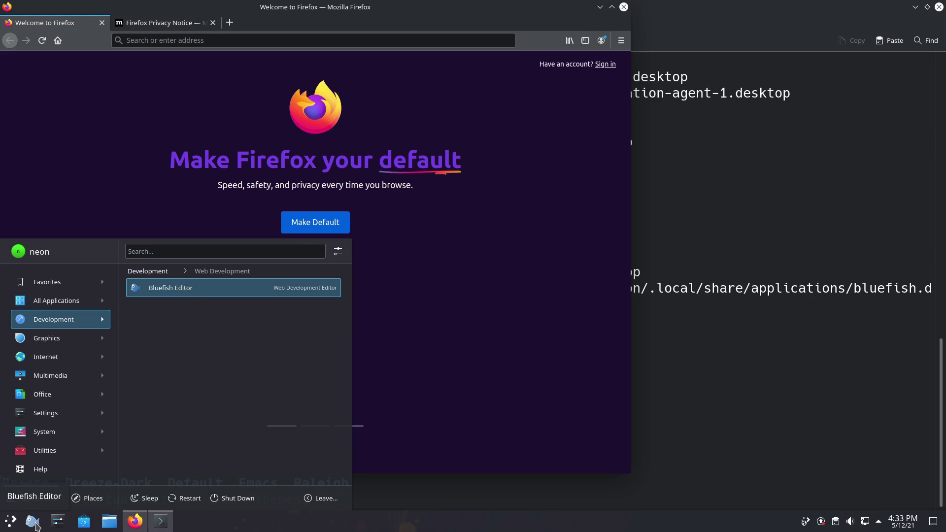
Step: Dismiss the launcher and close Firefox, confirming Close tabs
left_click(623, 8)
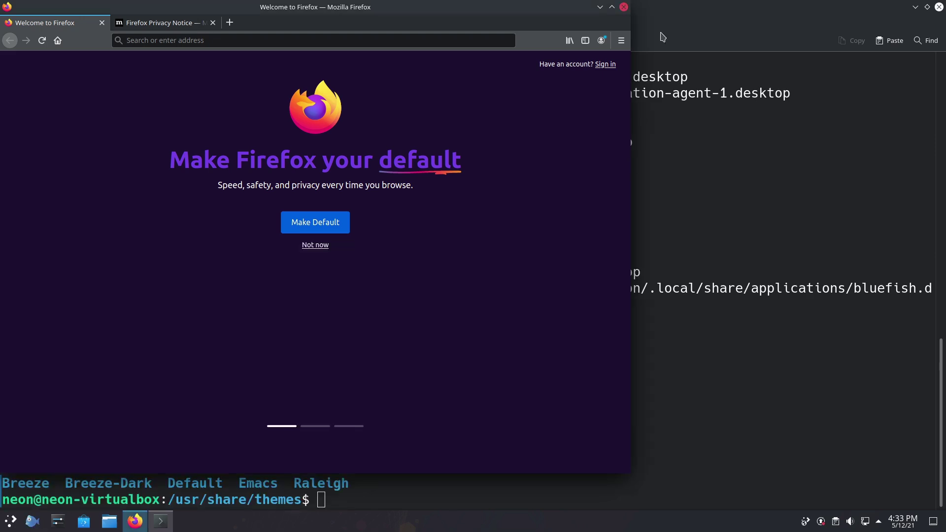
left_click(622, 8)
left_click(394, 274)
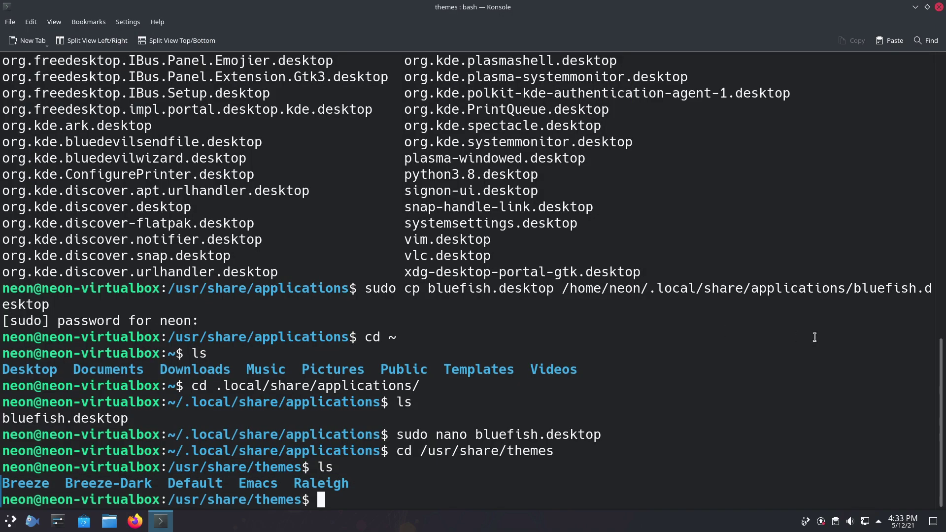